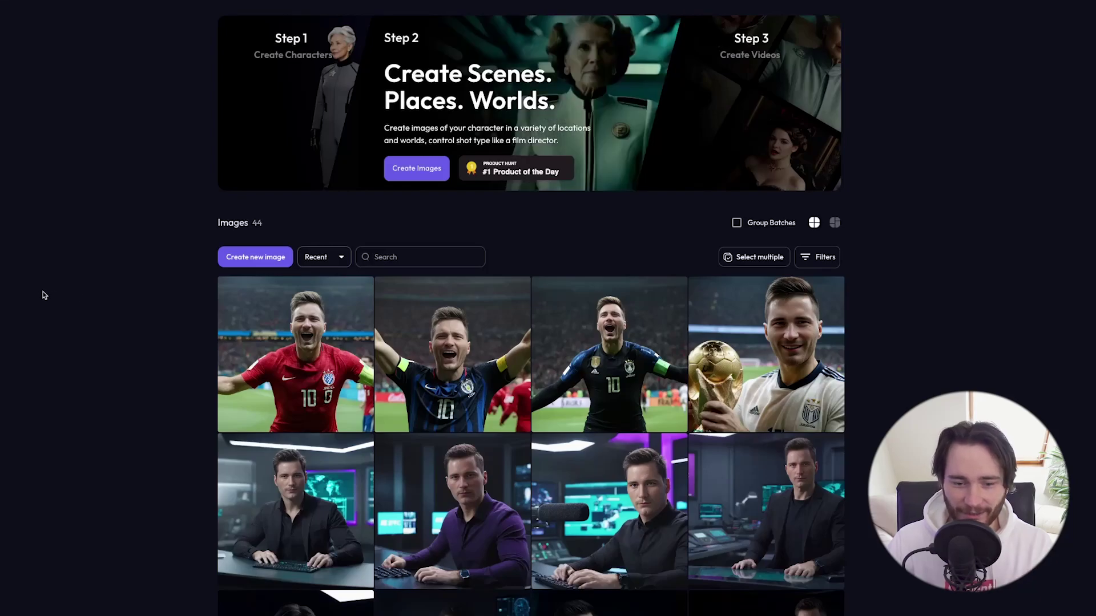
Browse the gallery of generated images and view the details of the purple-shirt news studio portrait
scroll(509, 354, down, 6)
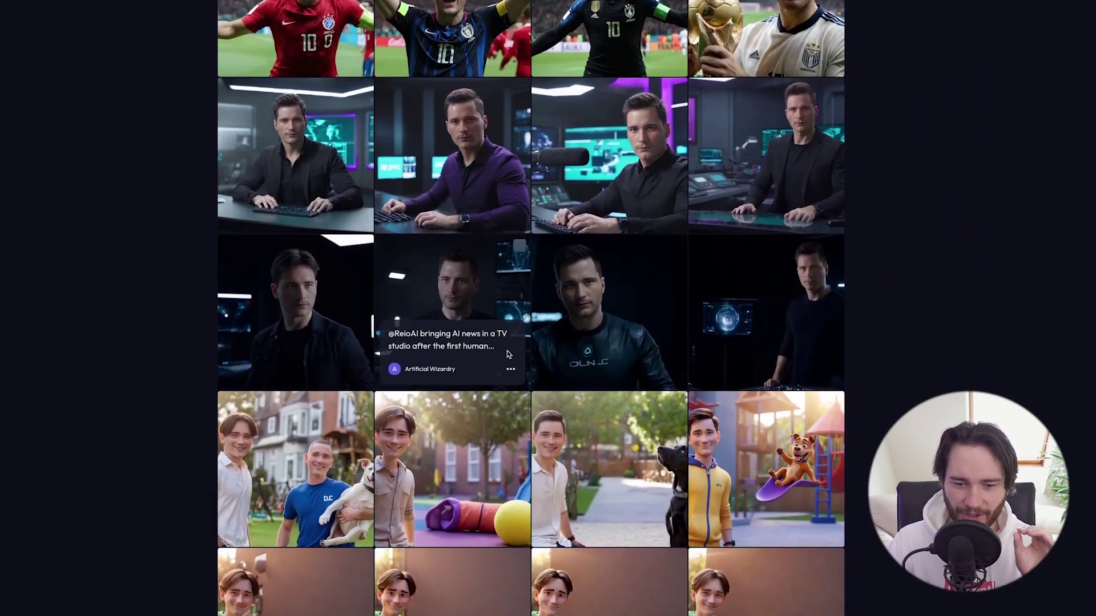
scroll(681, 375, down, 3)
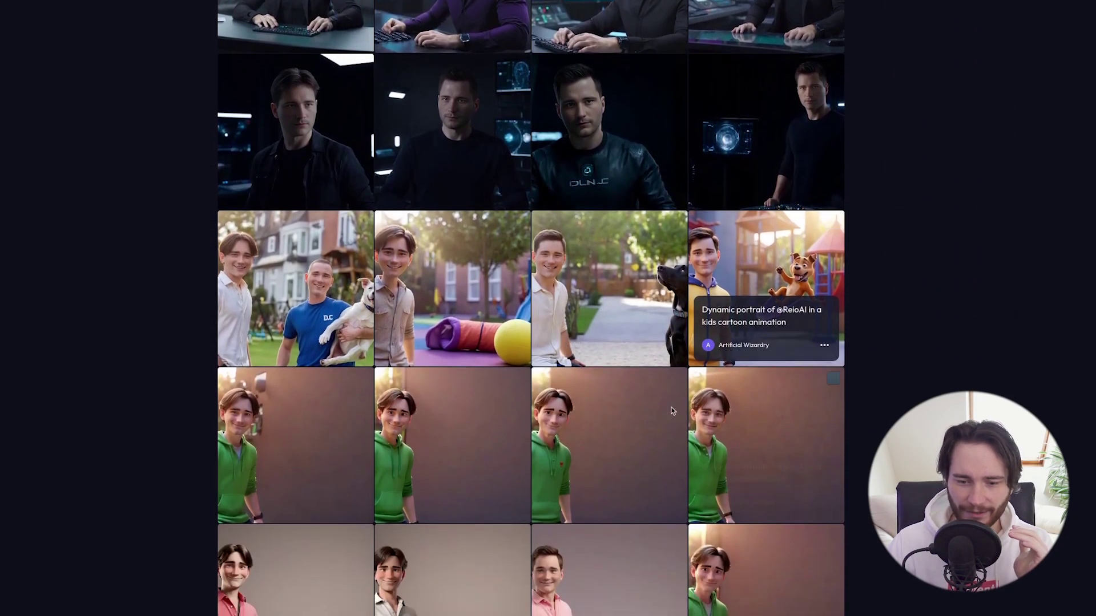
scroll(672, 411, down, 6)
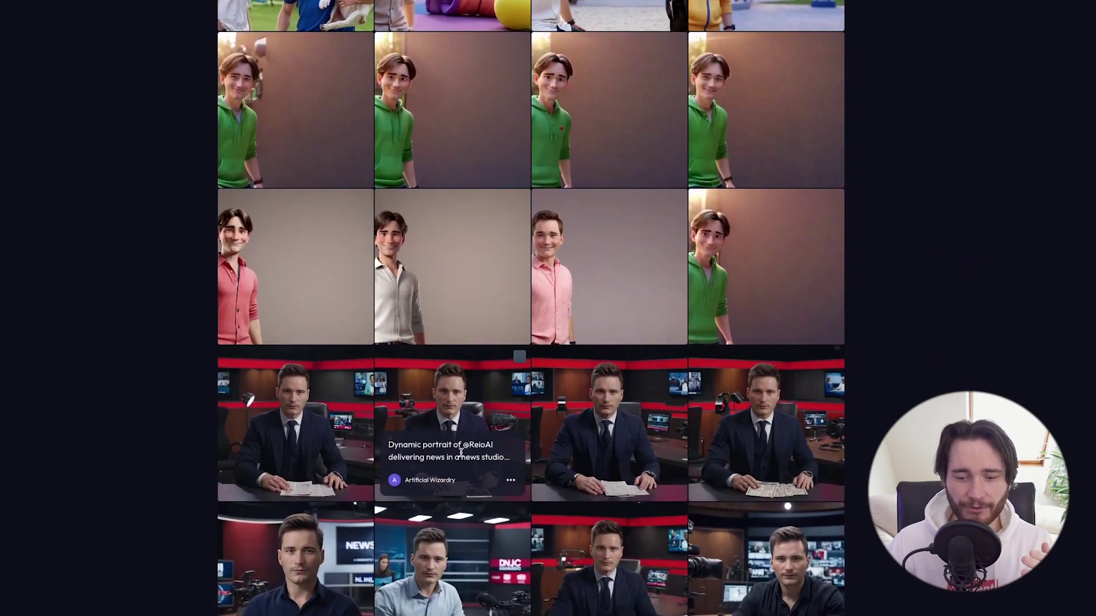
scroll(451, 448, down, 3)
scroll(433, 437, up, 3)
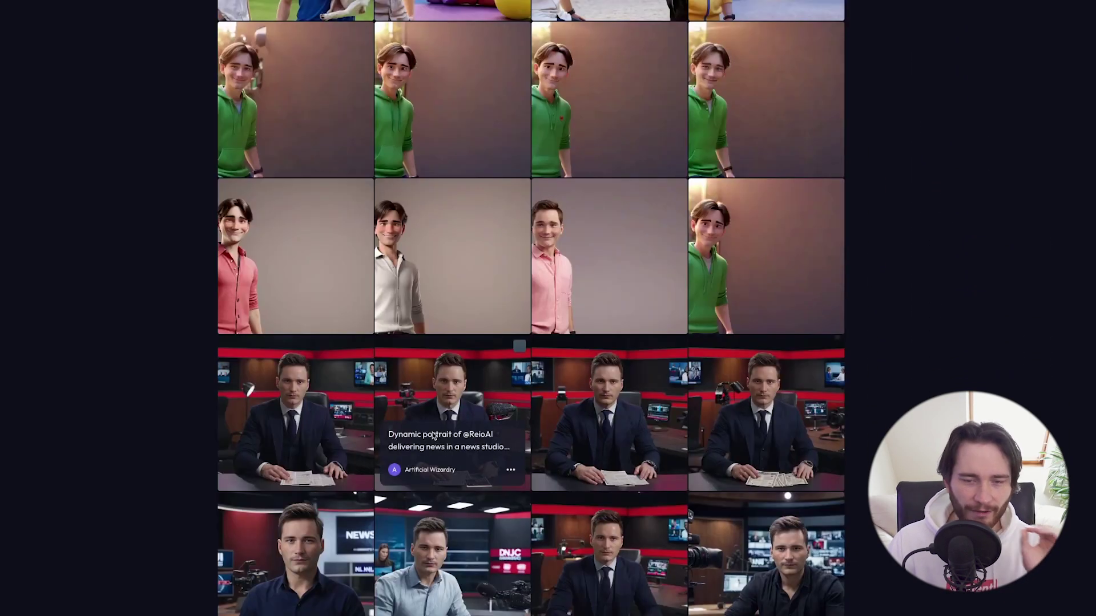
scroll(432, 437, up, 3)
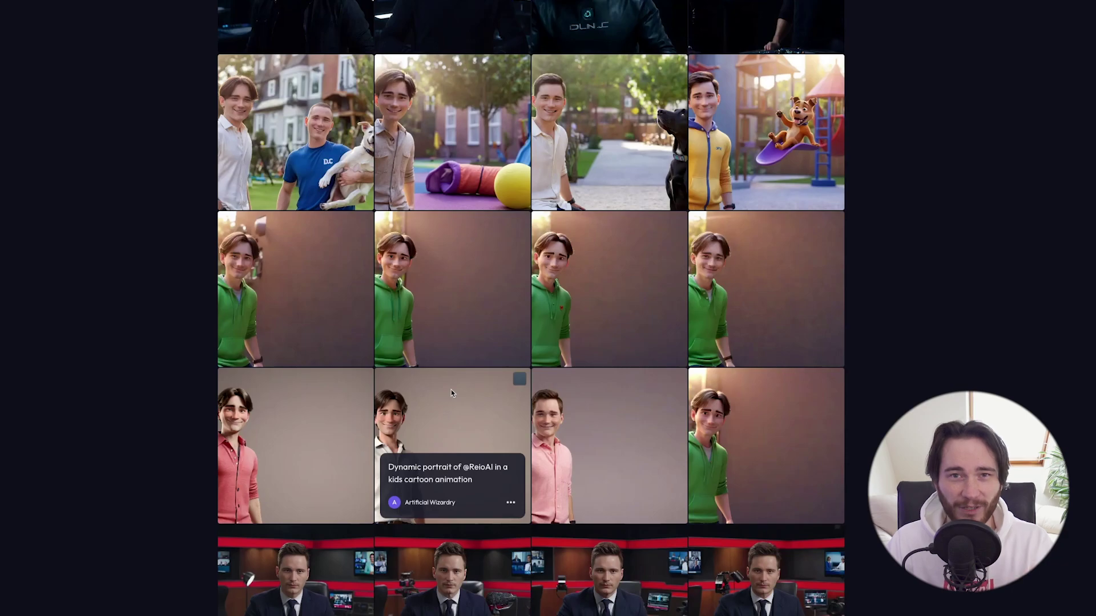
scroll(444, 390, up, 4)
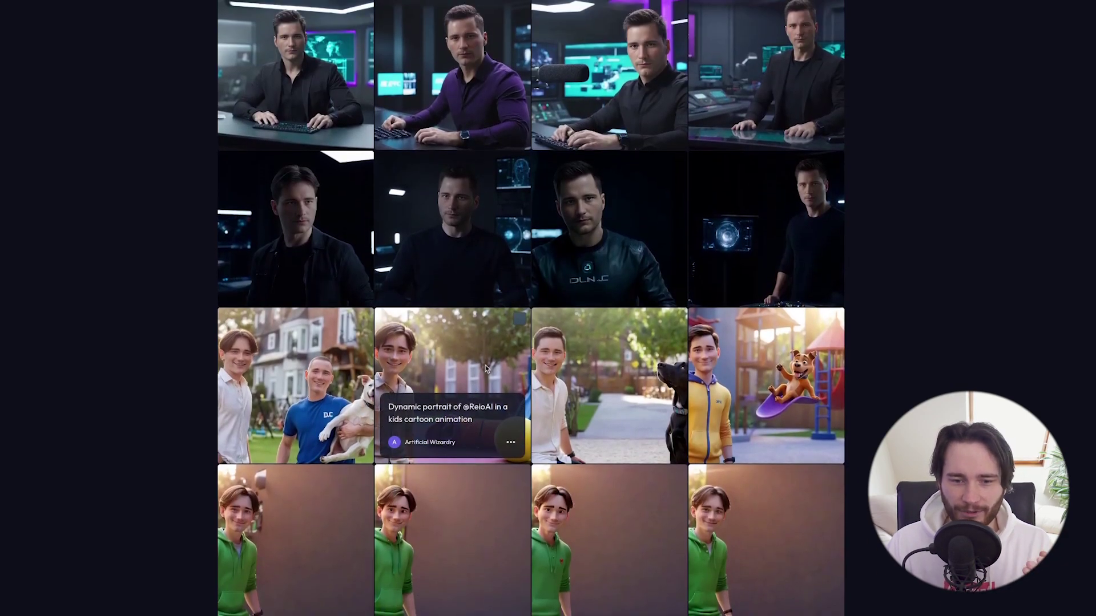
scroll(480, 374, up, 5)
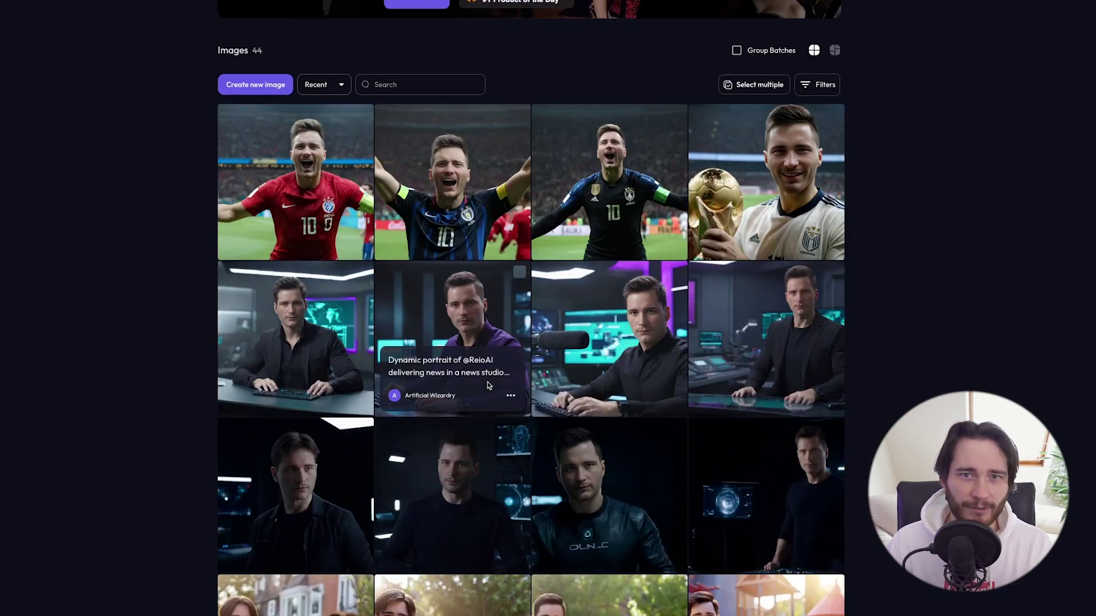
click(632, 399)
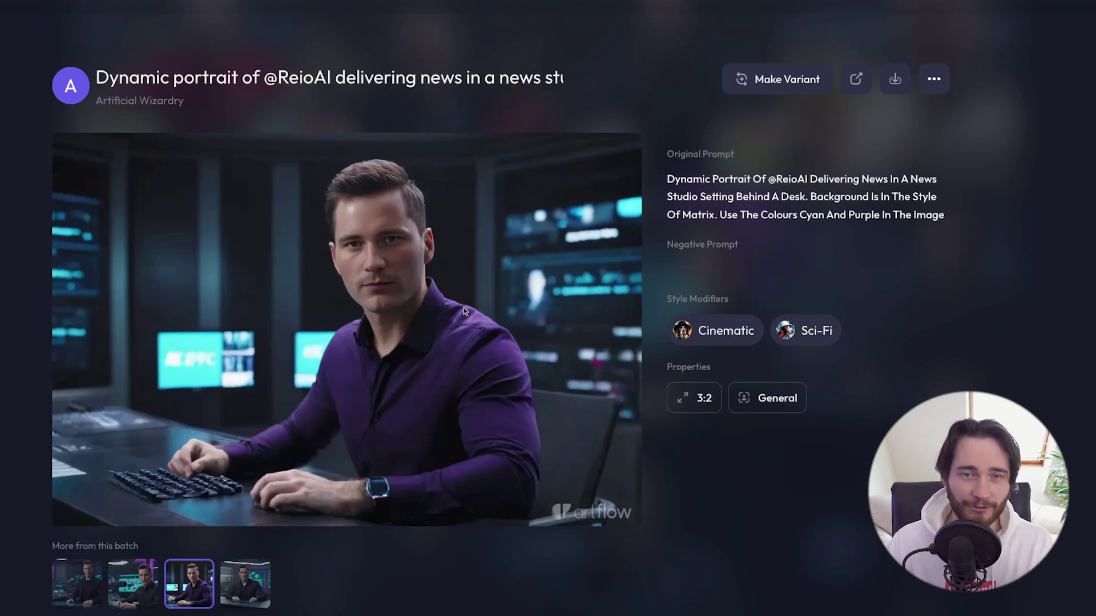
key(Escape)
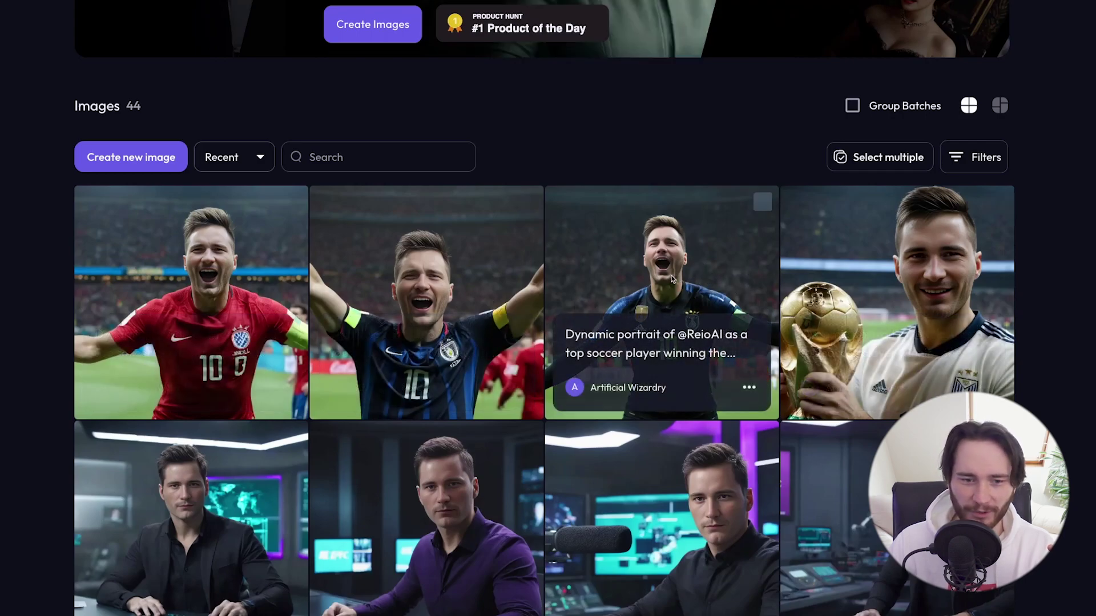
Open the World Cup soccer player portrait, read its original prompt and view the other images in its batch
click(699, 280)
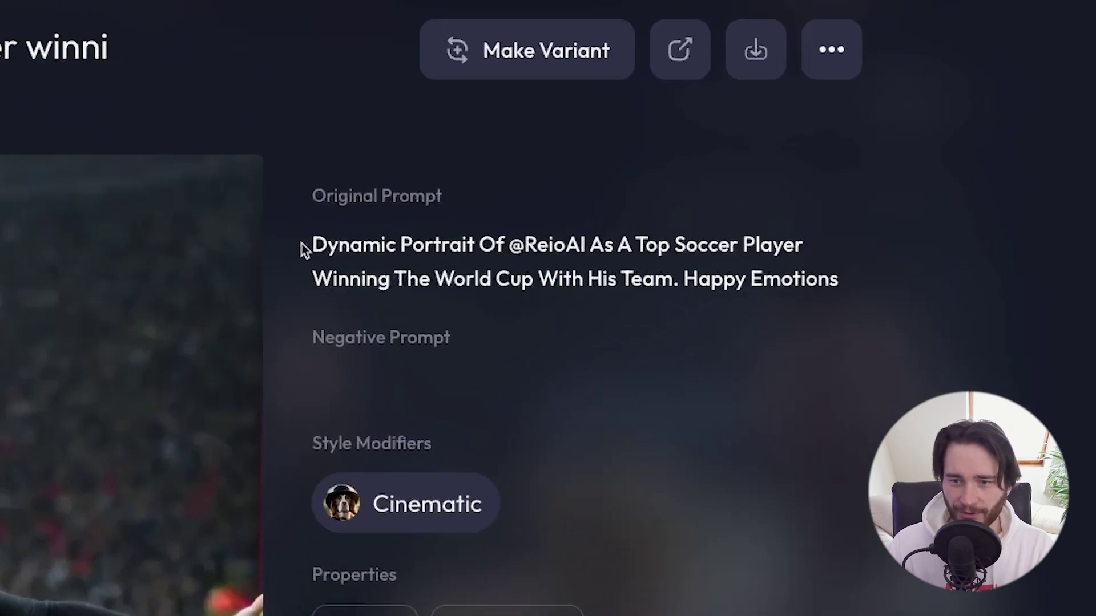
drag(662, 181, 913, 196)
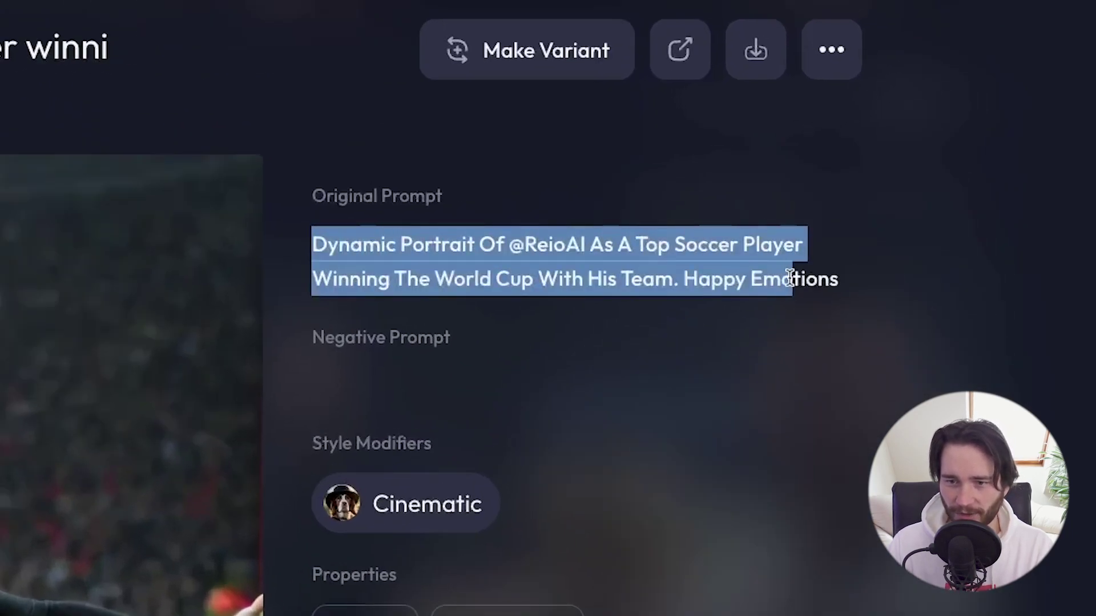
click(504, 247)
drag(598, 253, 855, 288)
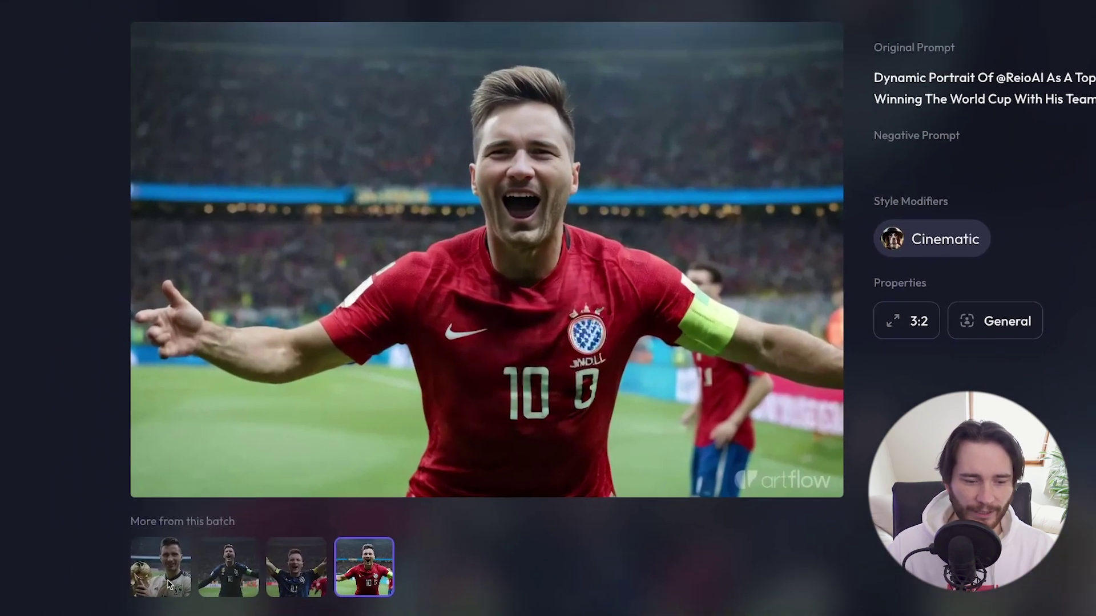
click(165, 582)
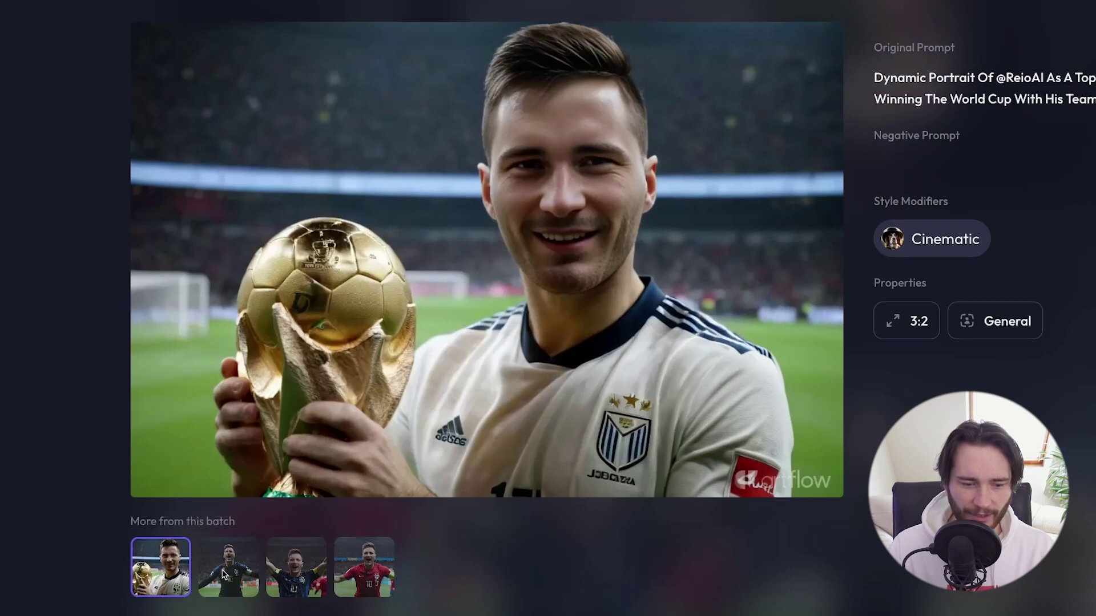
click(228, 575)
click(311, 573)
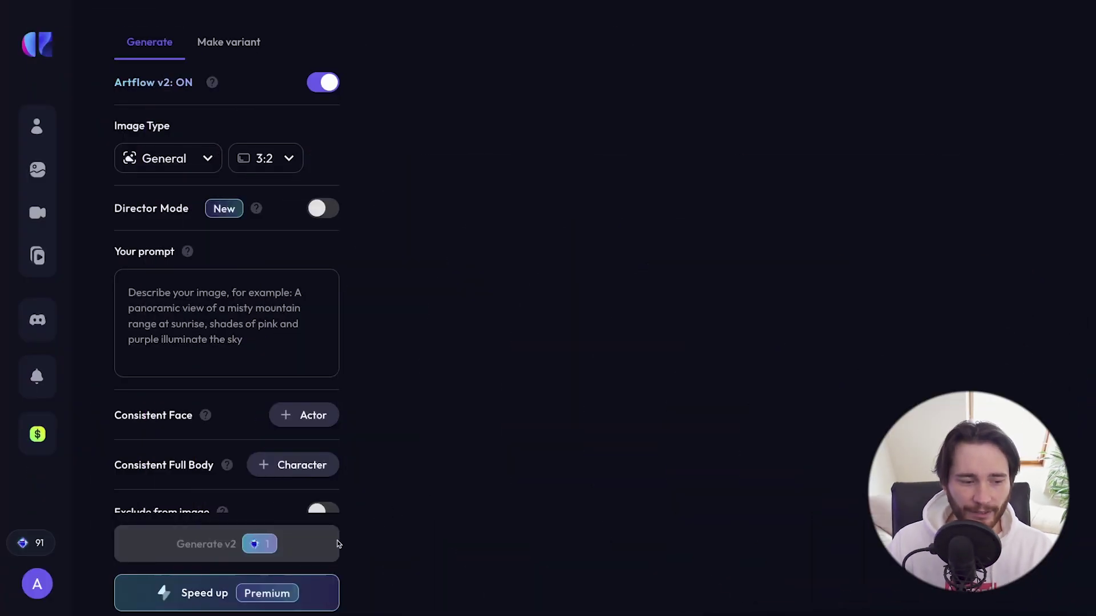
Review the free Basic plan's features, including AI actor training, and leave the plan overview for the Character Builder
mouse_move(184, 550)
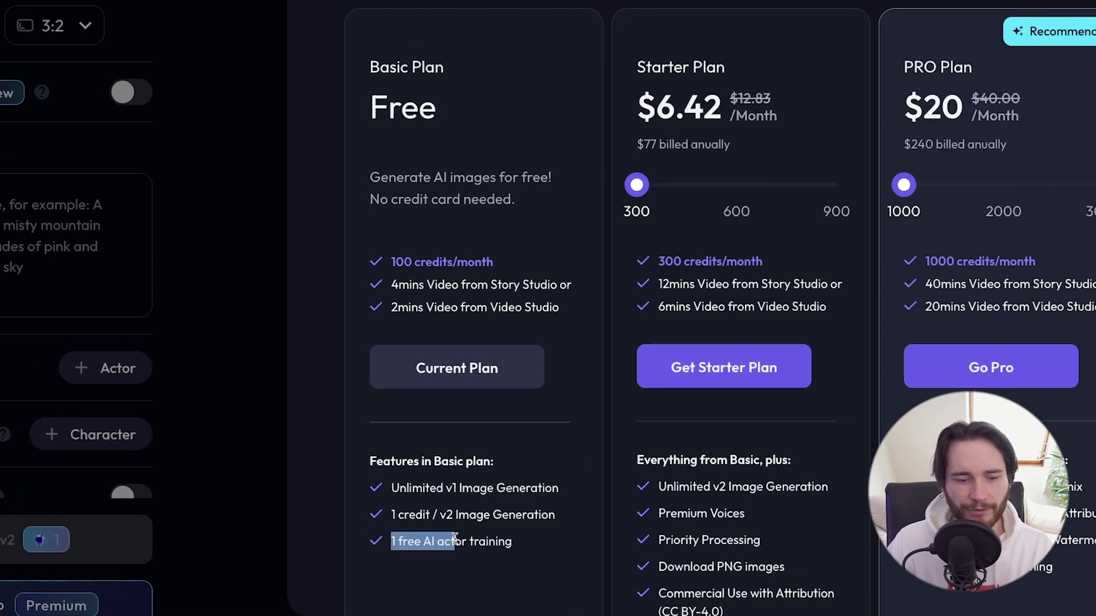
click(477, 543)
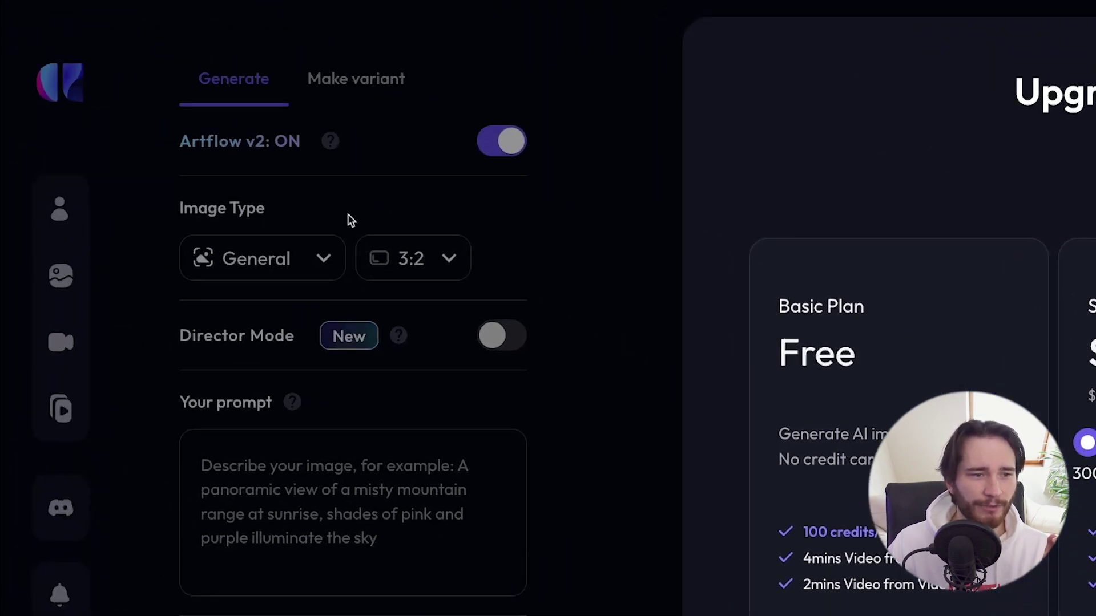
click(27, 251)
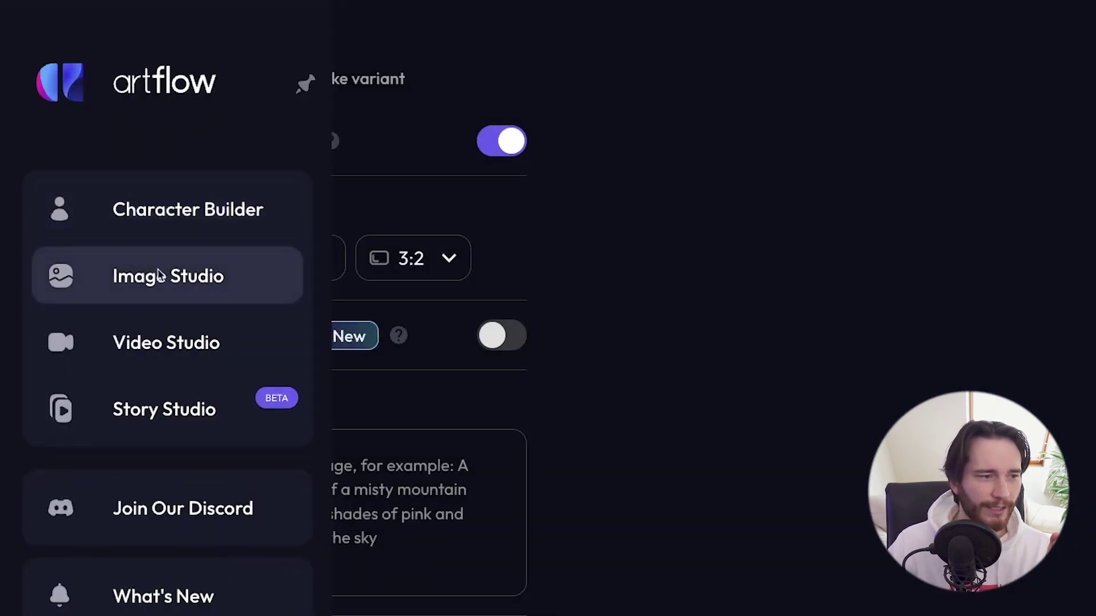
click(166, 216)
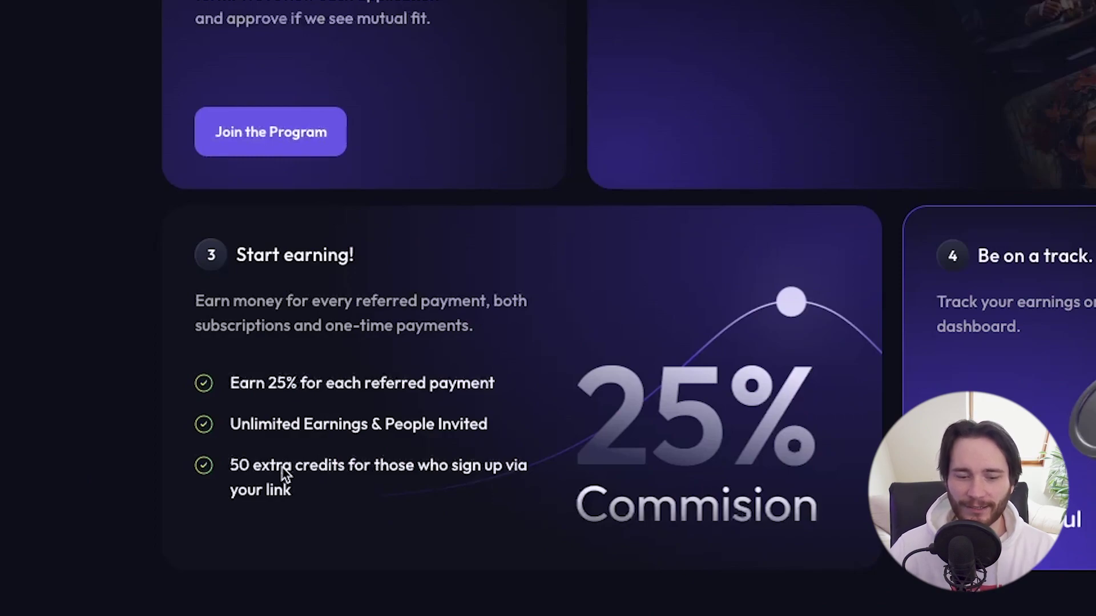
Read the referral program's terms on extra credits for people who sign up through a link
drag(248, 468, 335, 468)
click(336, 473)
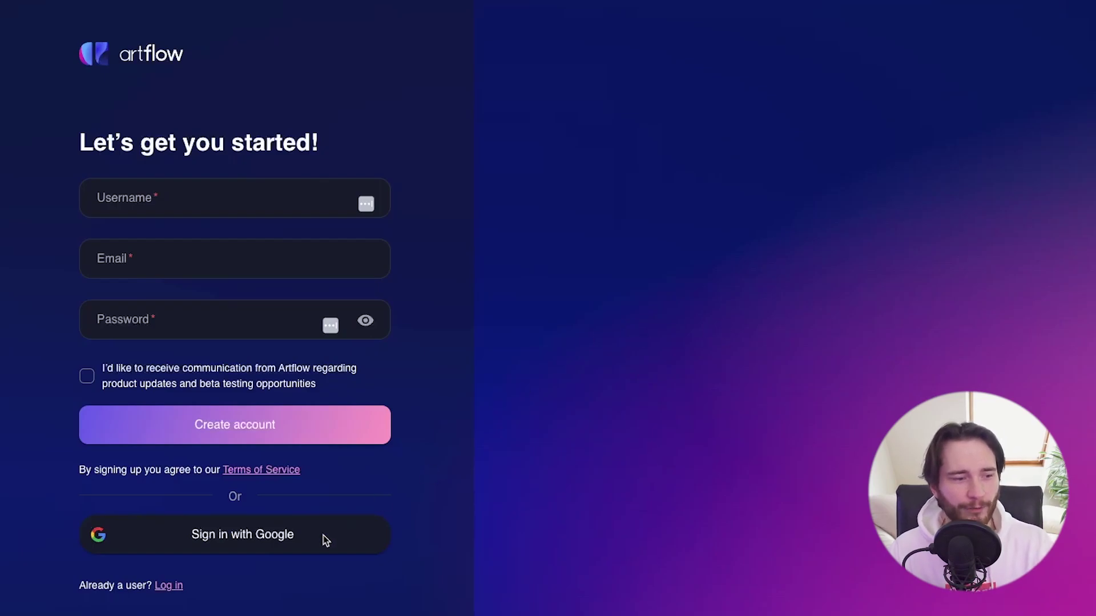
Sign in with a Google account and open the Character Builder
click(272, 545)
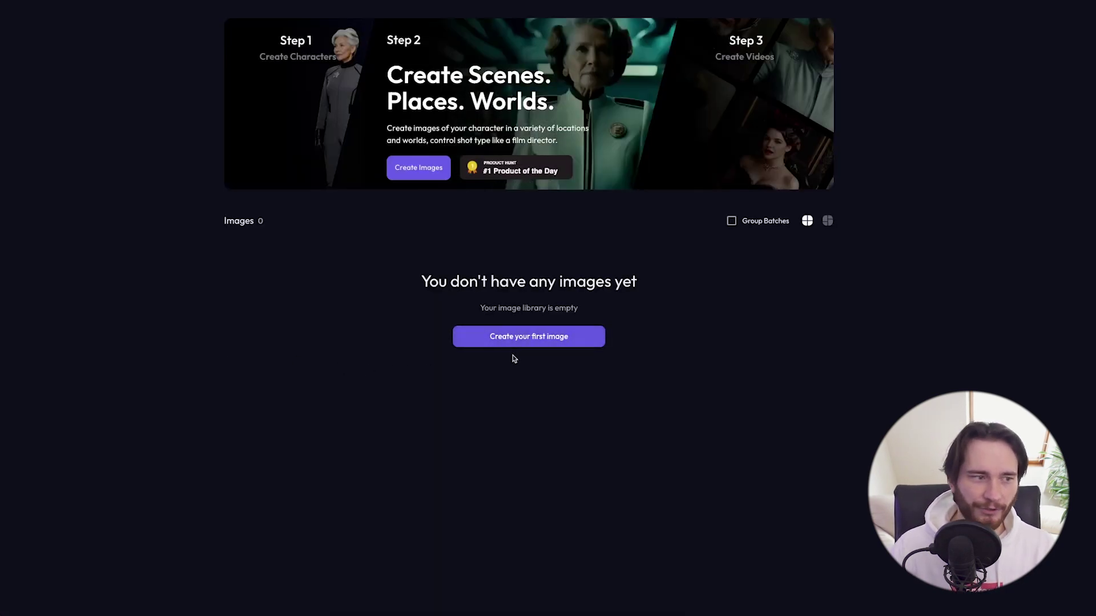
mouse_move(35, 67)
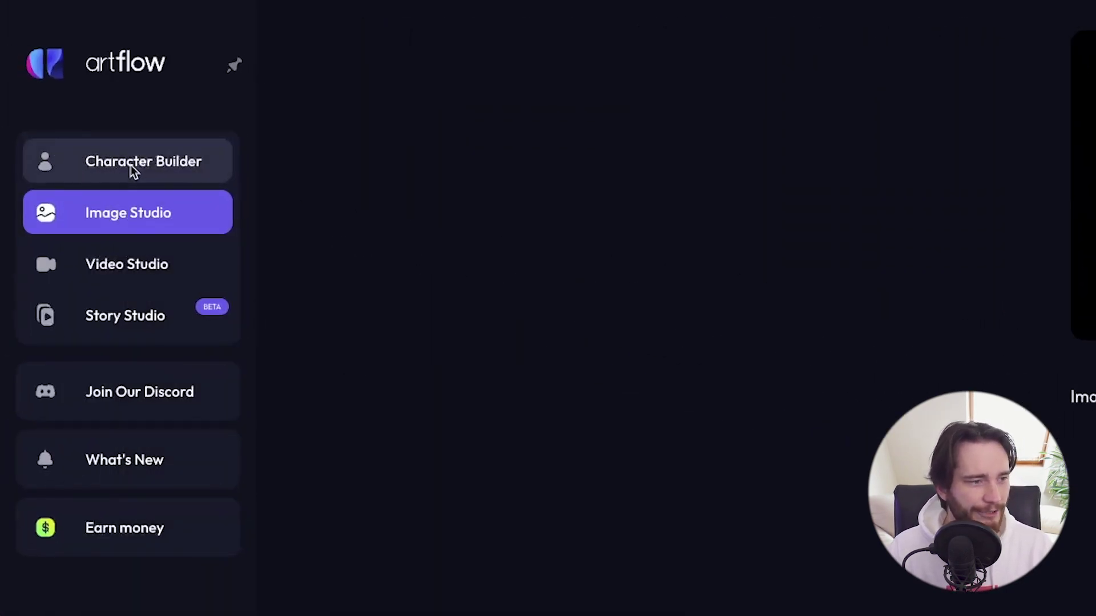
click(130, 167)
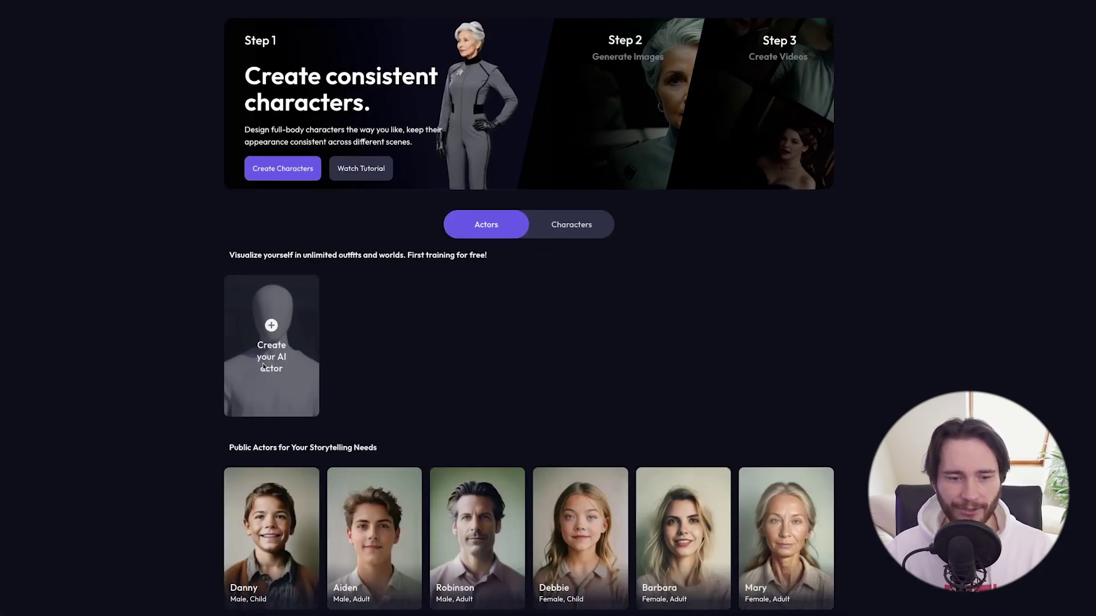
Start a new AI actor defined as Male and Adult, and name it ReioAI2
click(264, 367)
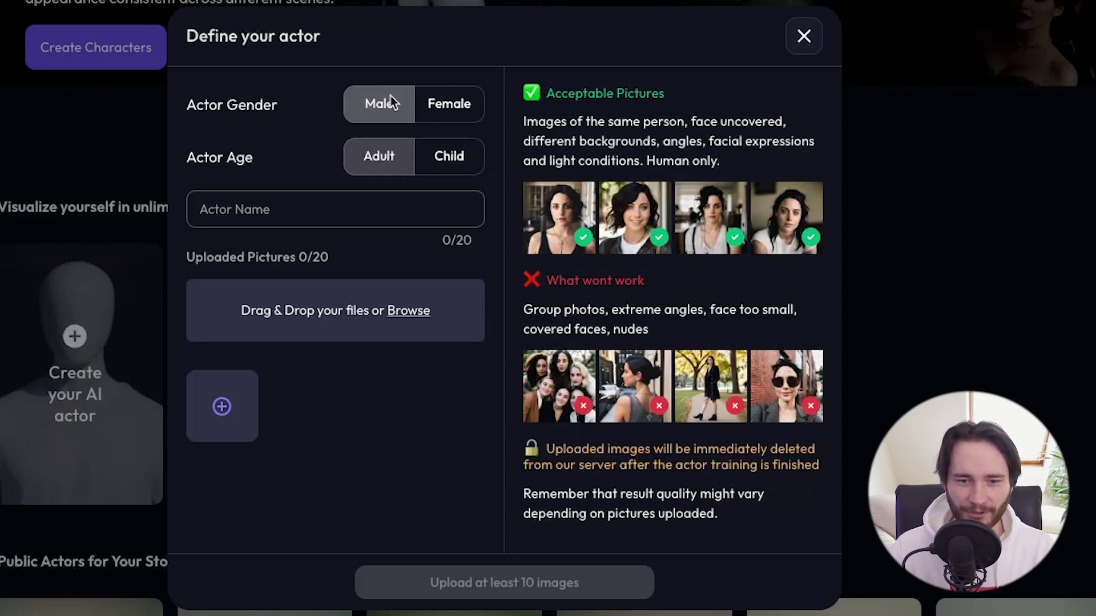
click(378, 105)
click(379, 155)
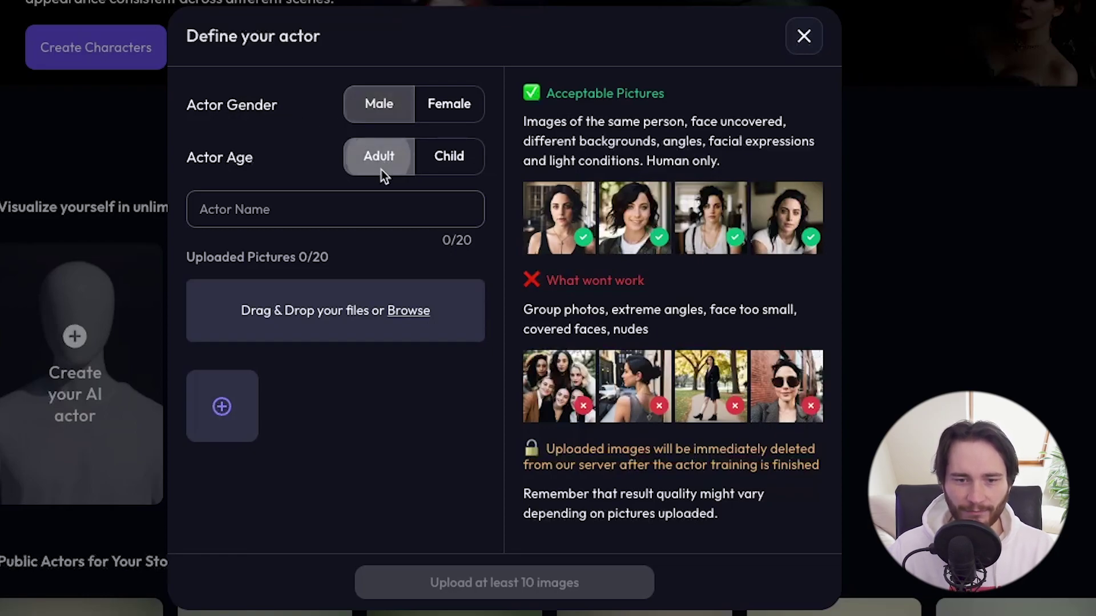
click(291, 208)
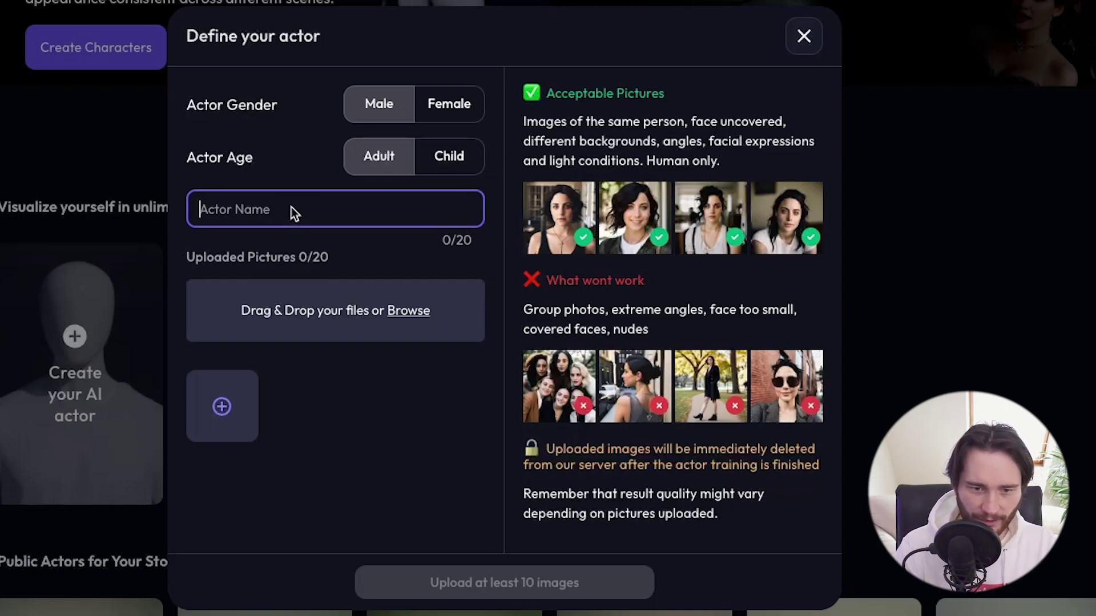
text(ReioAI2)
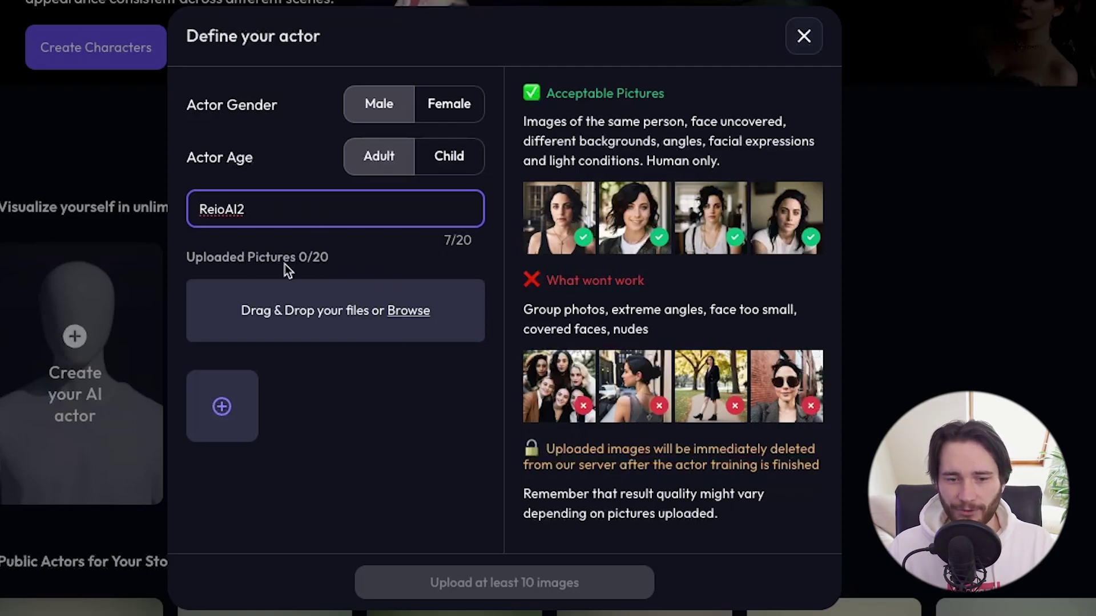
Review the picture upload limit and the guidelines on which photos won't work for actor training
drag(310, 259, 328, 258)
click(374, 262)
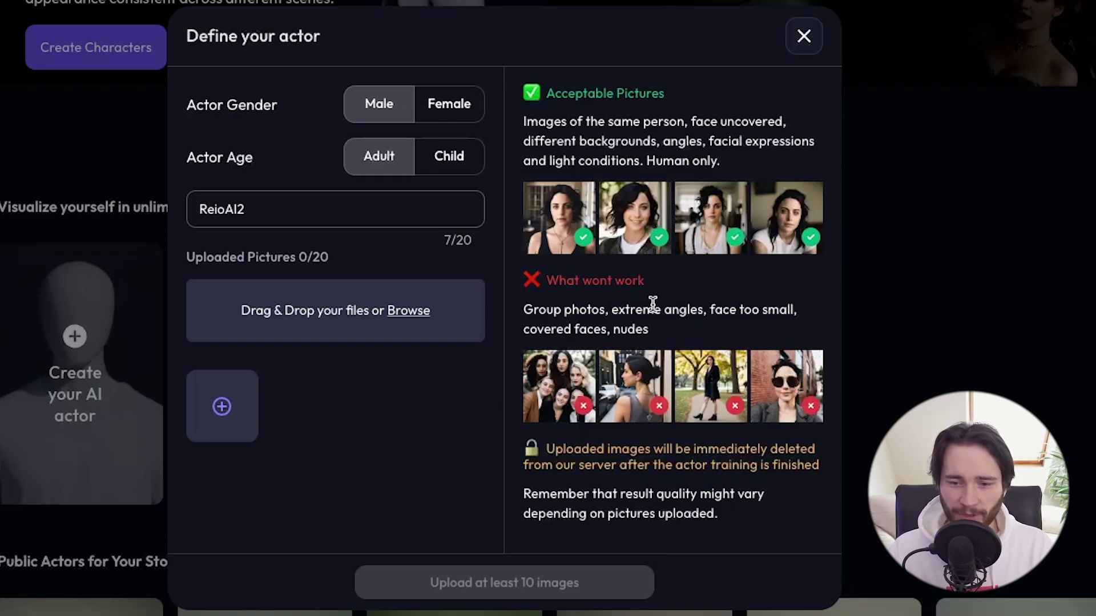
drag(533, 311, 779, 313)
click(744, 310)
drag(523, 330, 662, 331)
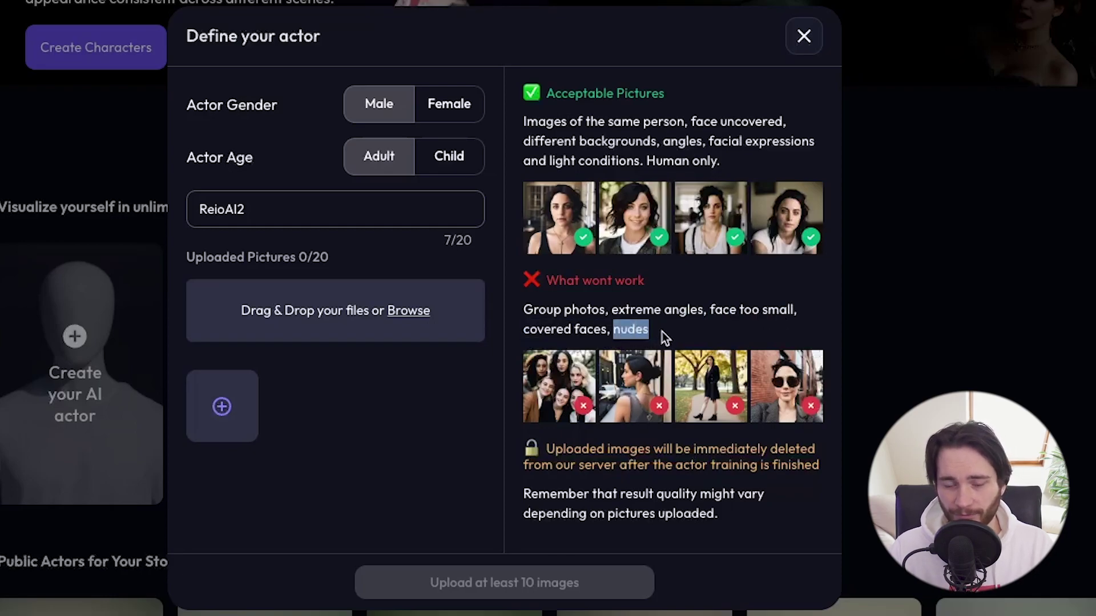
click(631, 340)
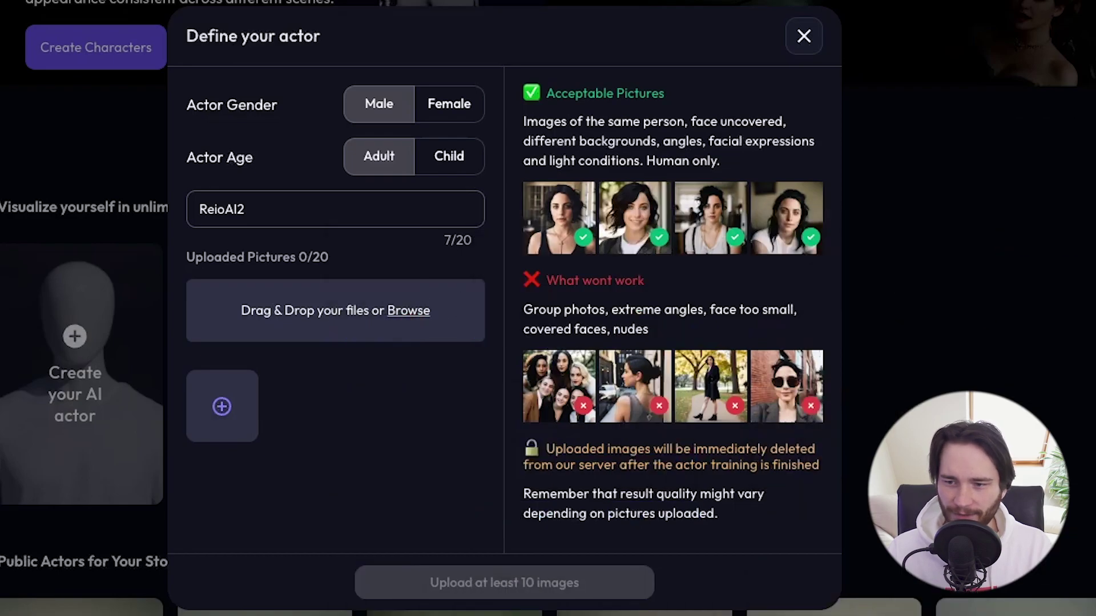
Upload 20 pictures of the person for the actor and start the training
drag(594, 280, 386, 273)
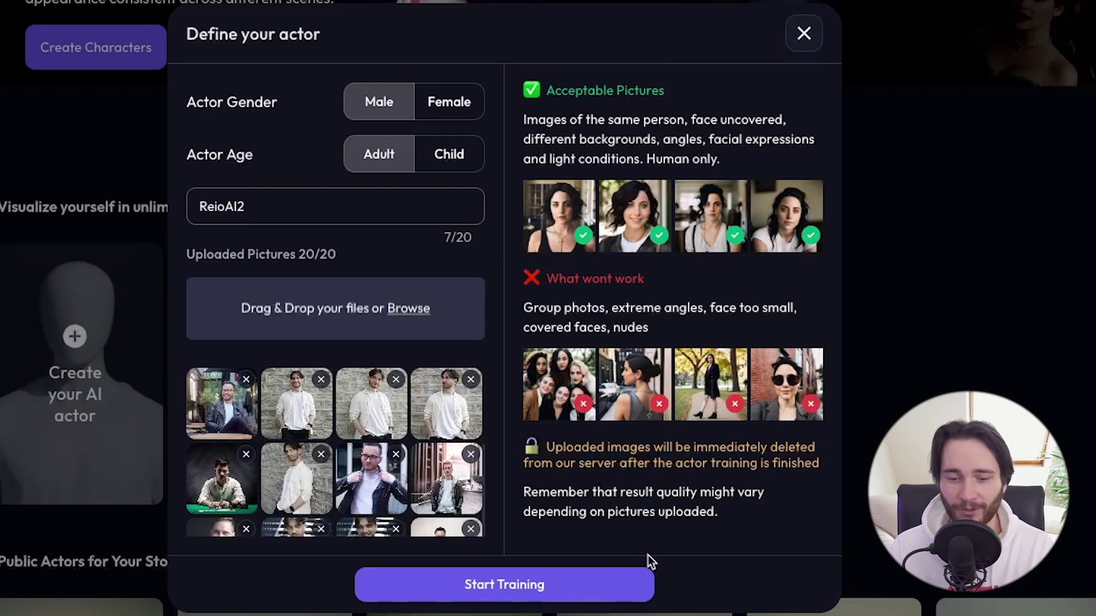
click(512, 590)
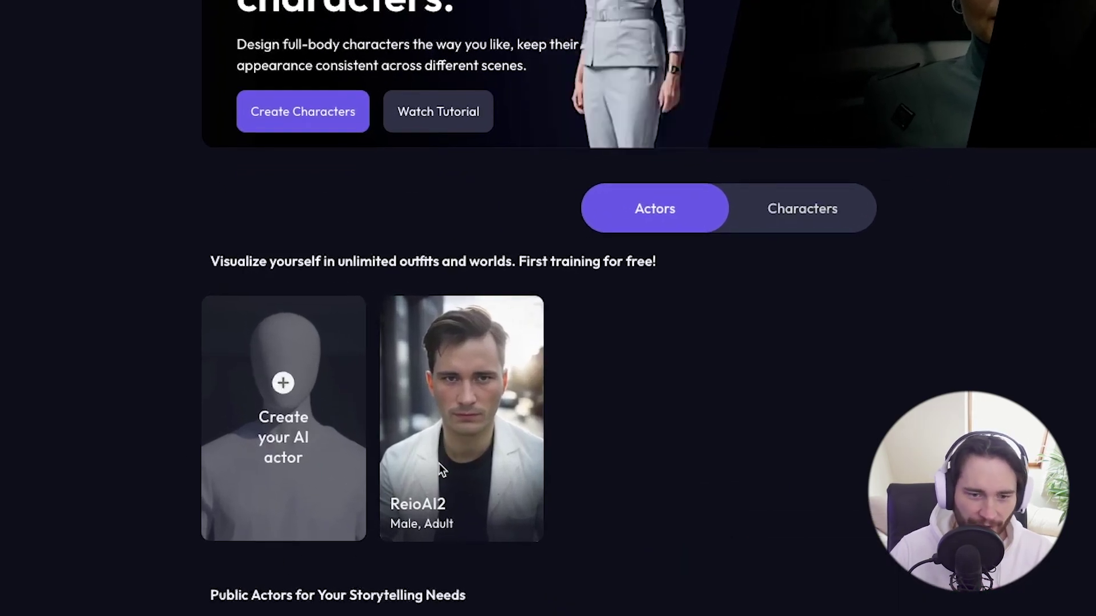
Open the Image Studio and view the details of the "ReioAI2 as Vlogger" image with the black T-shirt
mouse_move(482, 411)
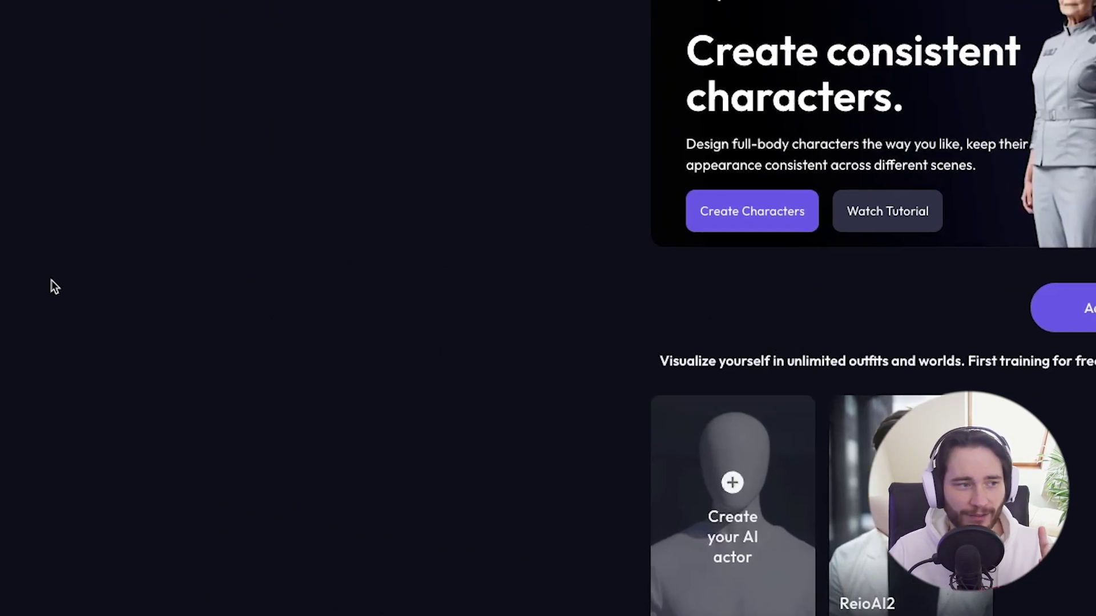
mouse_move(49, 286)
click(120, 211)
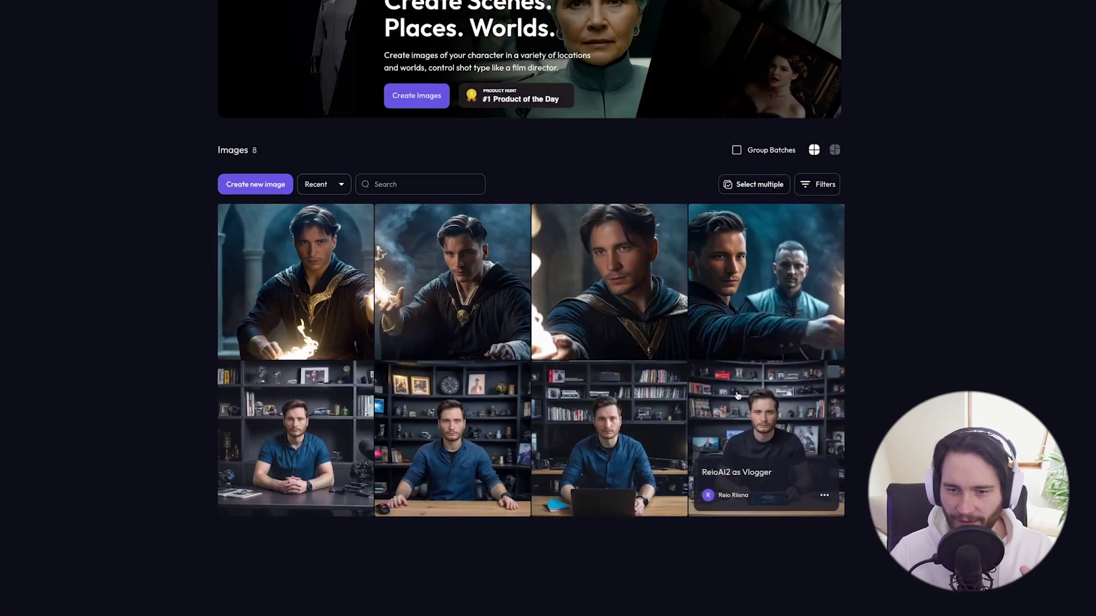
scroll(493, 364, up, 1)
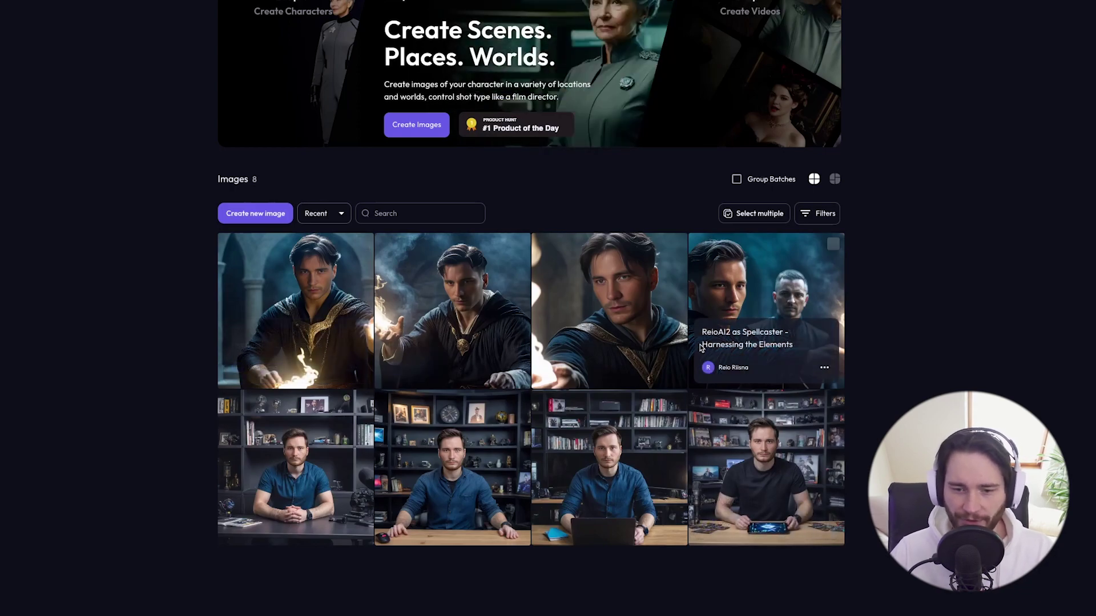
click(713, 434)
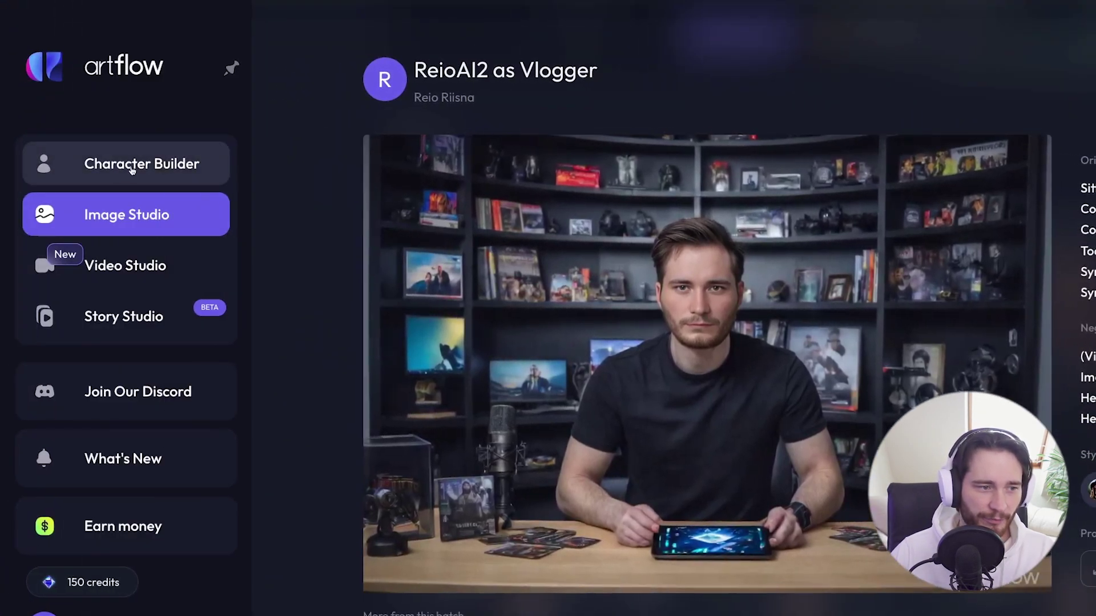
Go to the Character Builder and start a new image with the ReioAI2 actor
click(131, 170)
scroll(698, 267, down, 3)
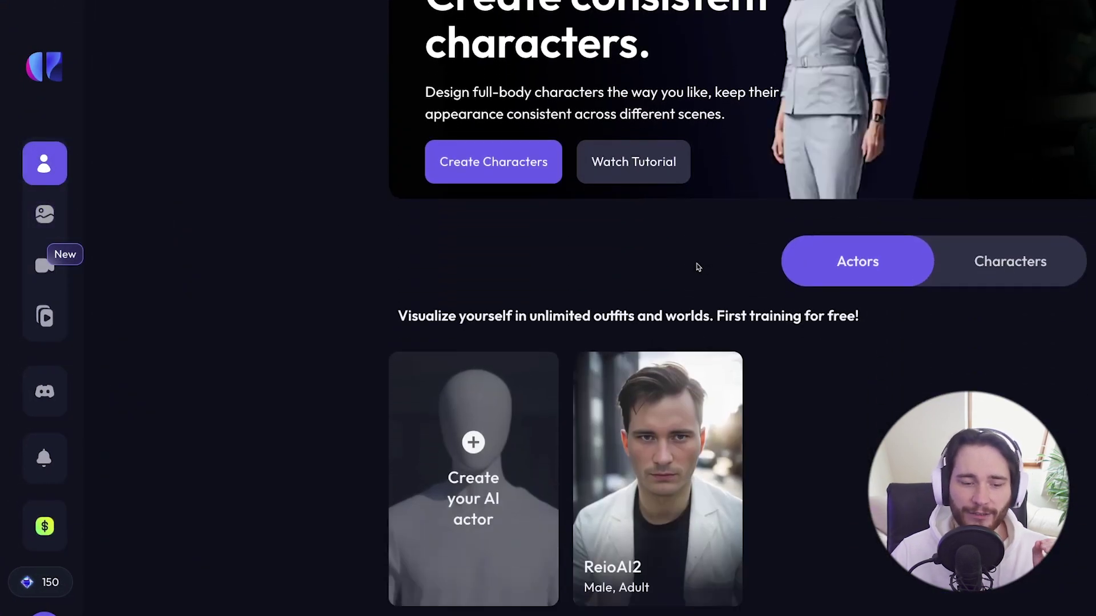
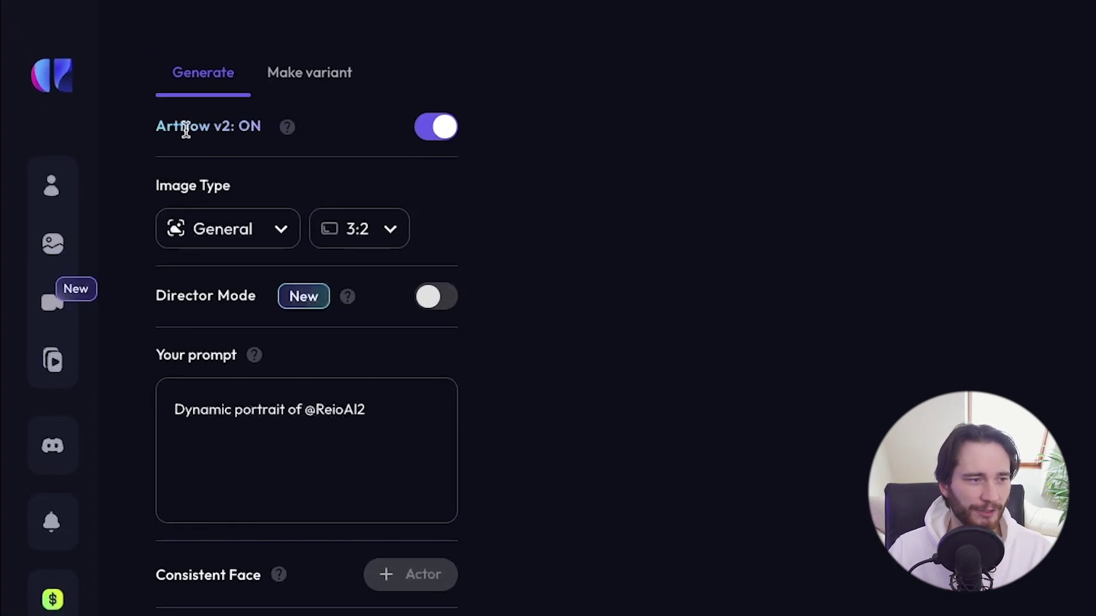
double_click(223, 126)
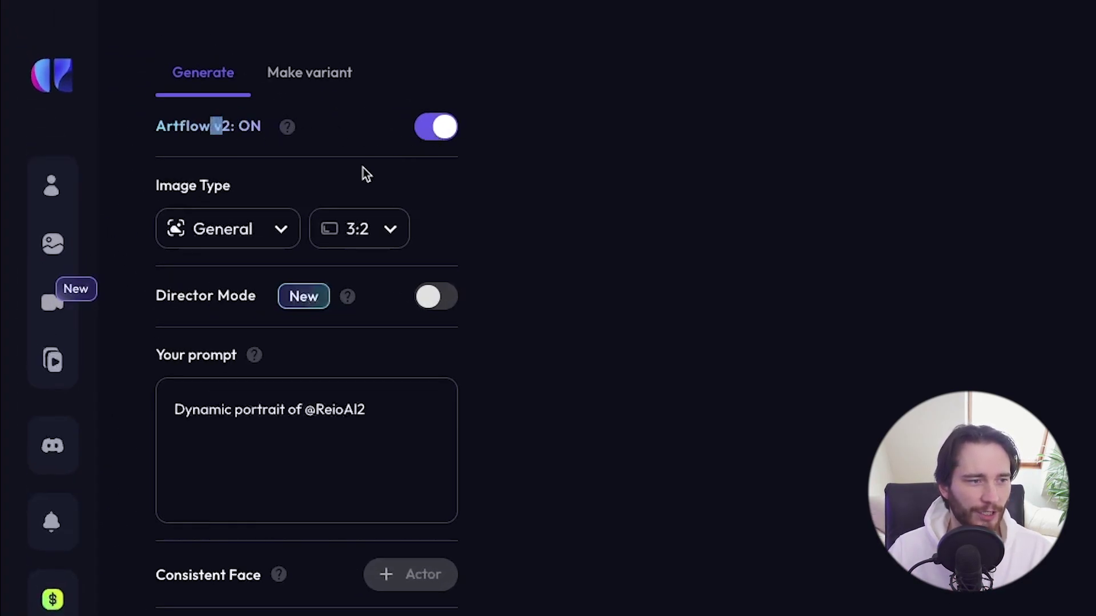
click(190, 200)
Set the image type to General and the aspect ratio to 3:2
click(226, 231)
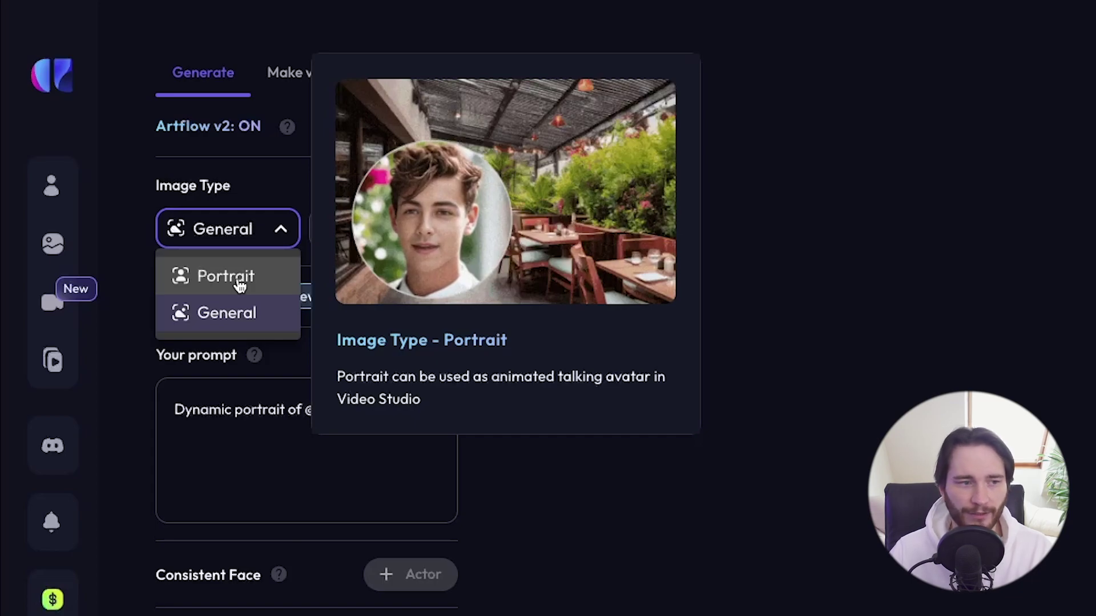
click(225, 315)
click(368, 242)
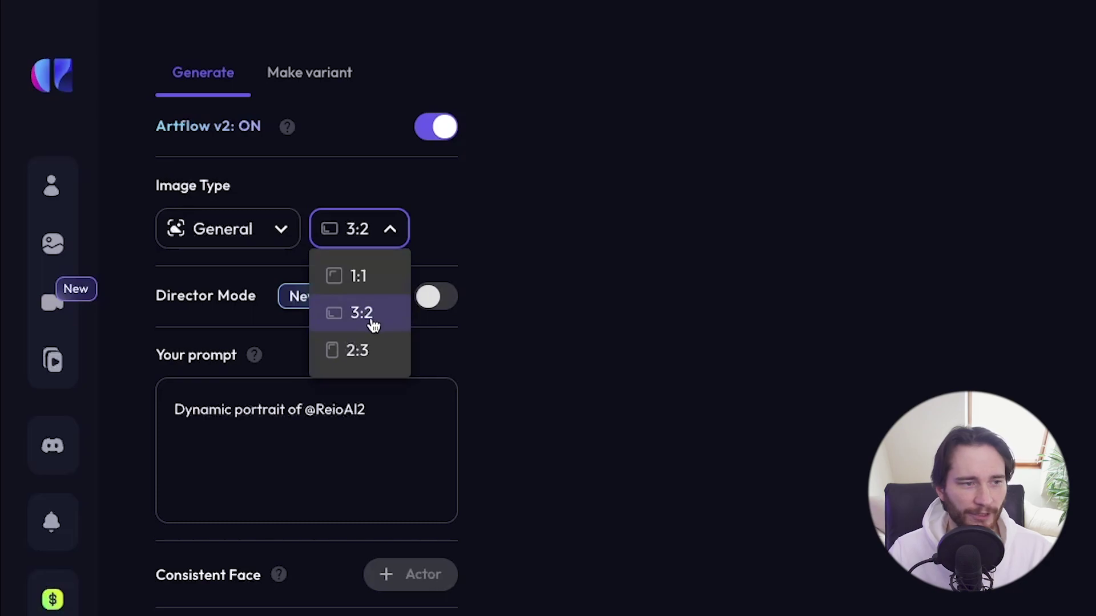
click(372, 324)
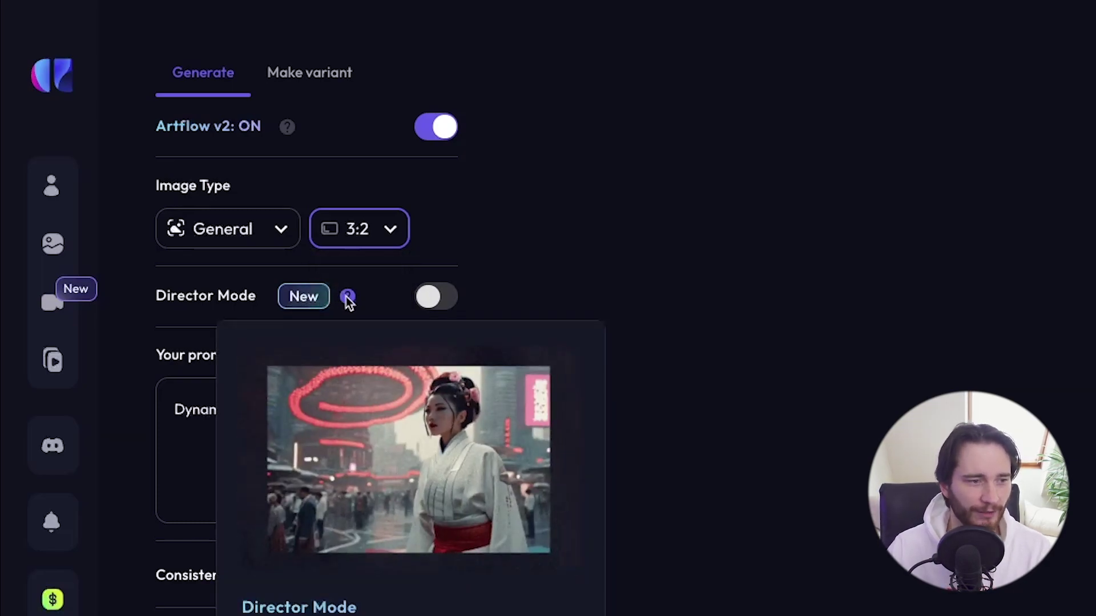
Turn on Director Mode, reposition the figure in the frame and set its framing to about Mid shot
click(436, 296)
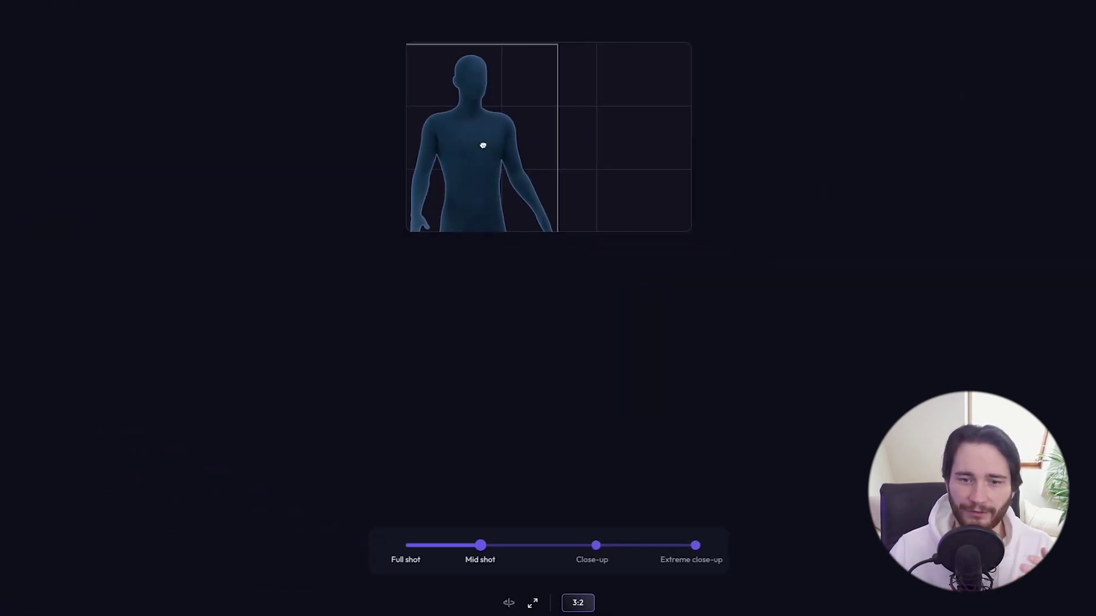
mouse_move(483, 146)
mouse_down()
mouse_move(615, 164)
mouse_move(563, 164)
mouse_move(501, 135)
mouse_up()
click(596, 545)
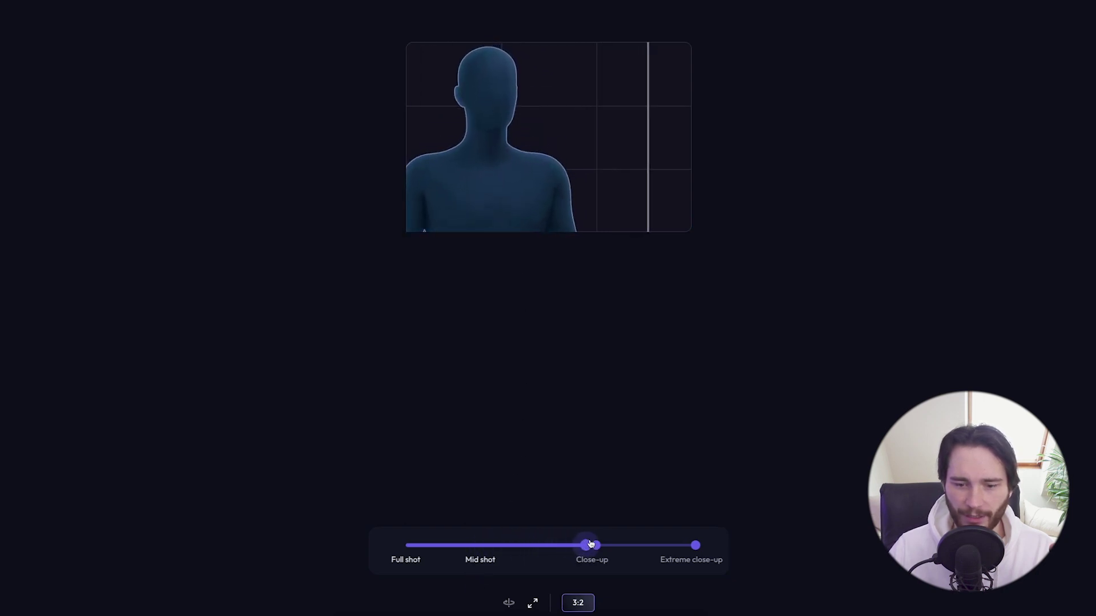
drag(529, 148, 546, 174)
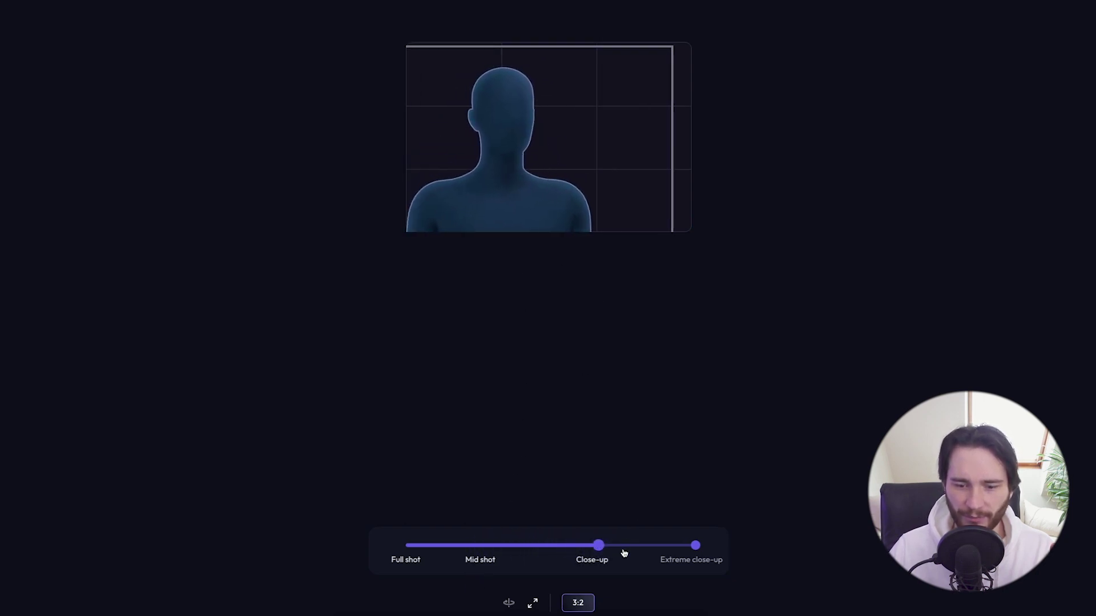
drag(606, 547, 323, 528)
drag(545, 132, 512, 152)
click(493, 545)
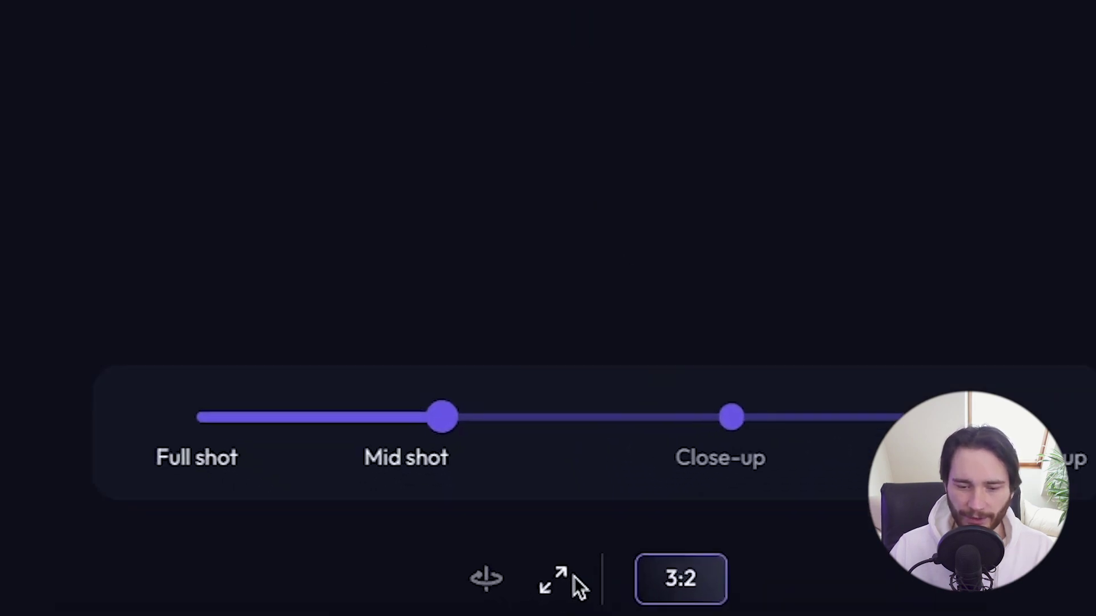
Rotate the Director Mode figure to the last of the five orientations
click(496, 589)
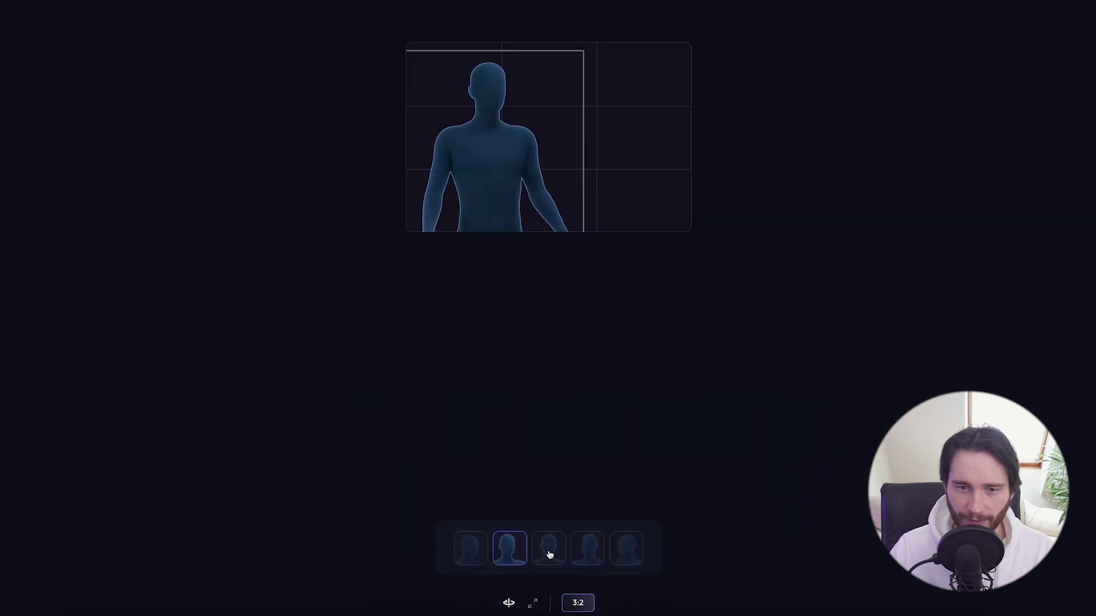
click(549, 552)
click(626, 548)
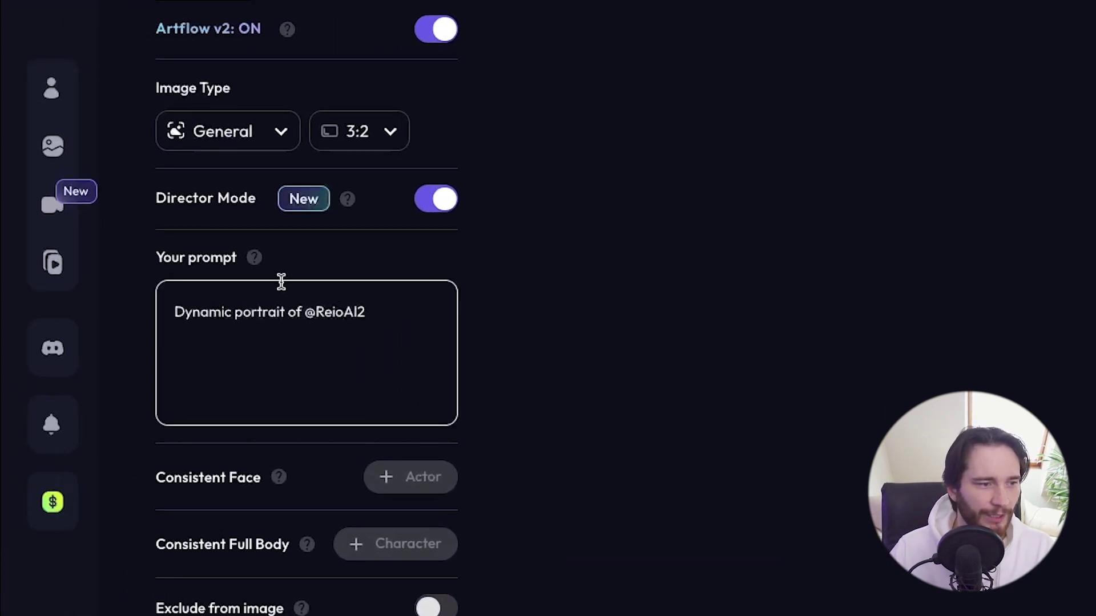
Extend the prompt with "in a Harry Potter world, in the great dining hall of the Hogwarts school, wearing the sorting hat. Mood is tense and worried"
mouse_move(254, 259)
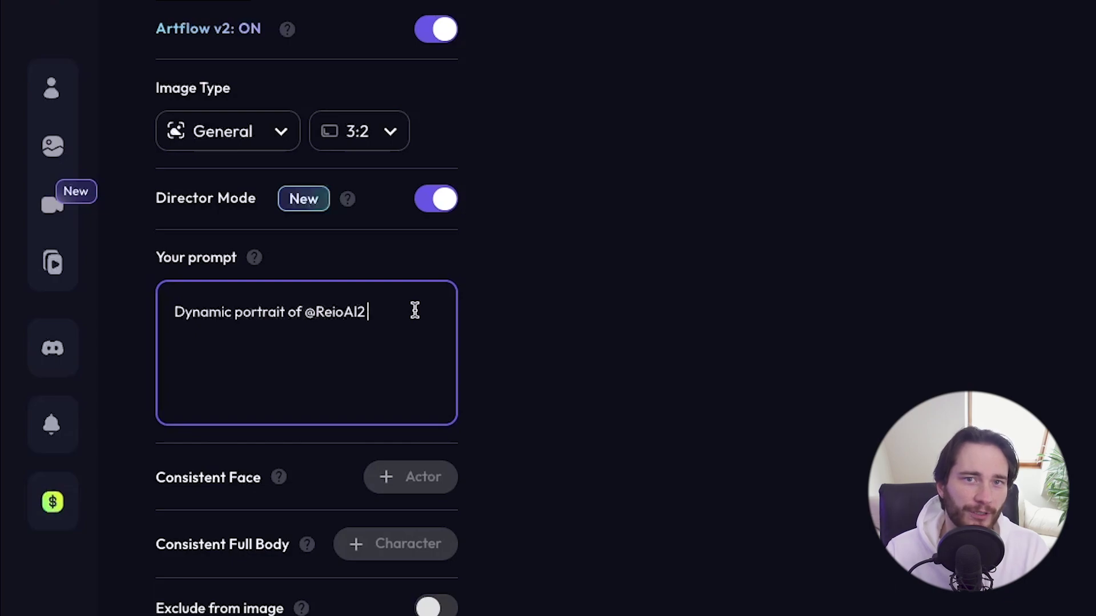
click(407, 316)
drag(406, 316, 174, 312)
click(416, 311)
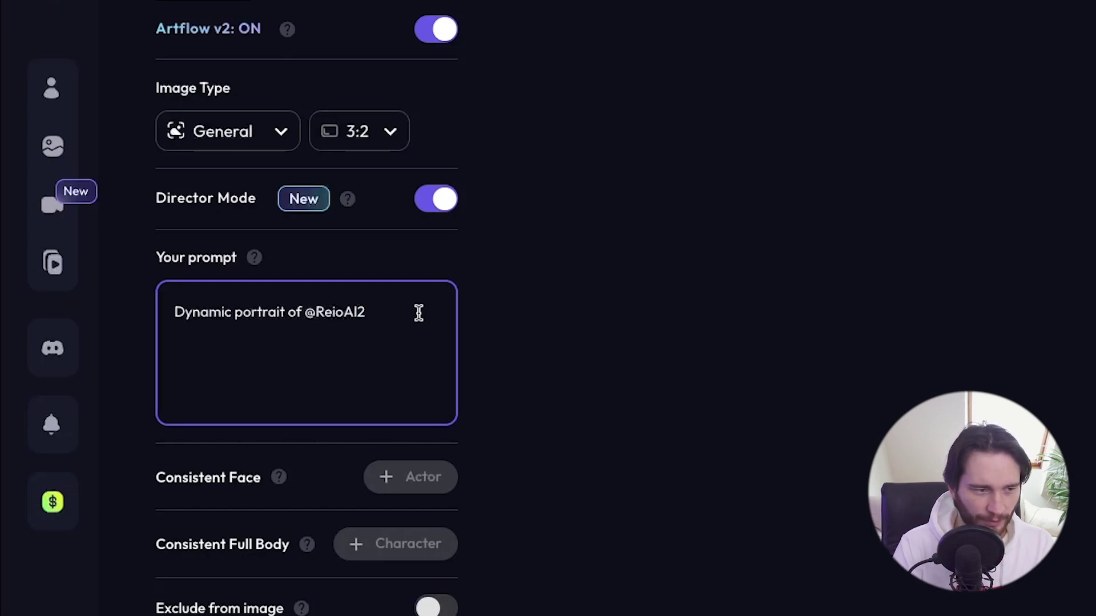
text(in a Harry Potter world,)
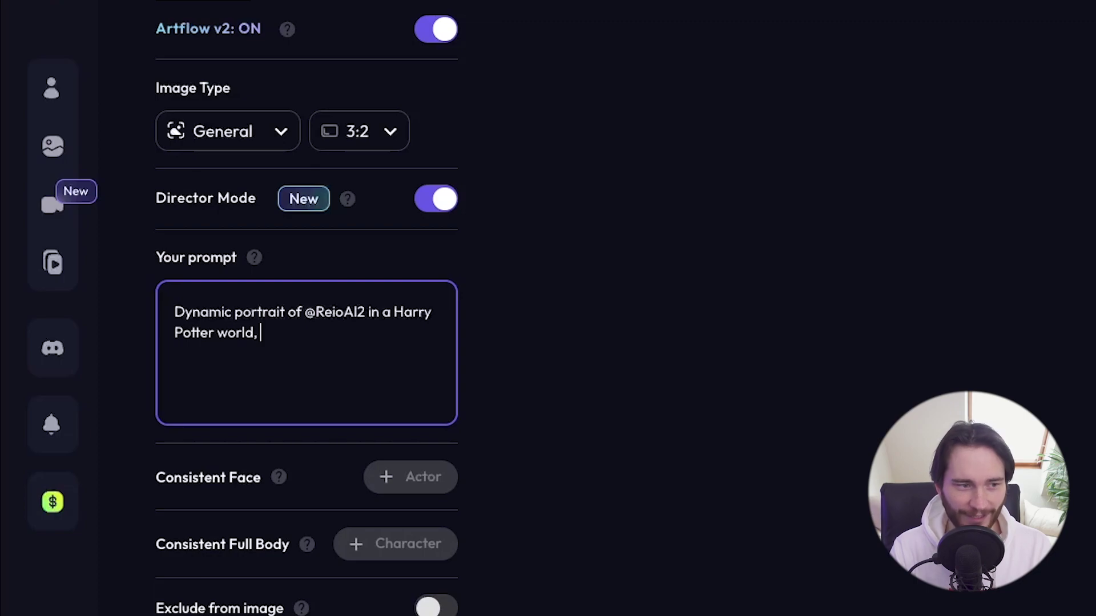
text(in th)
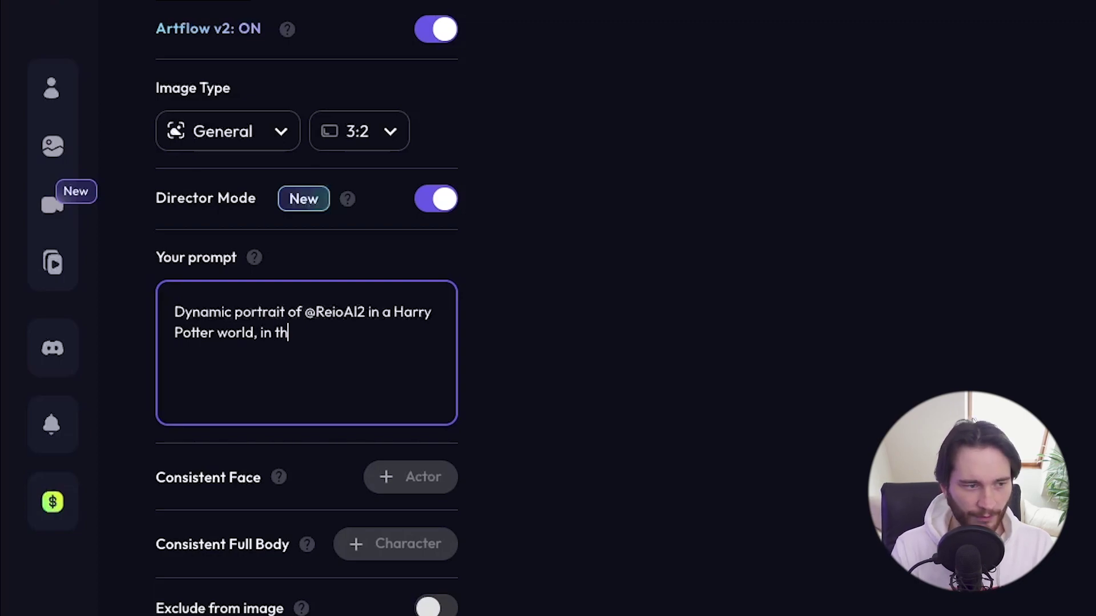
text(e great dining hall of the Hogwarts)
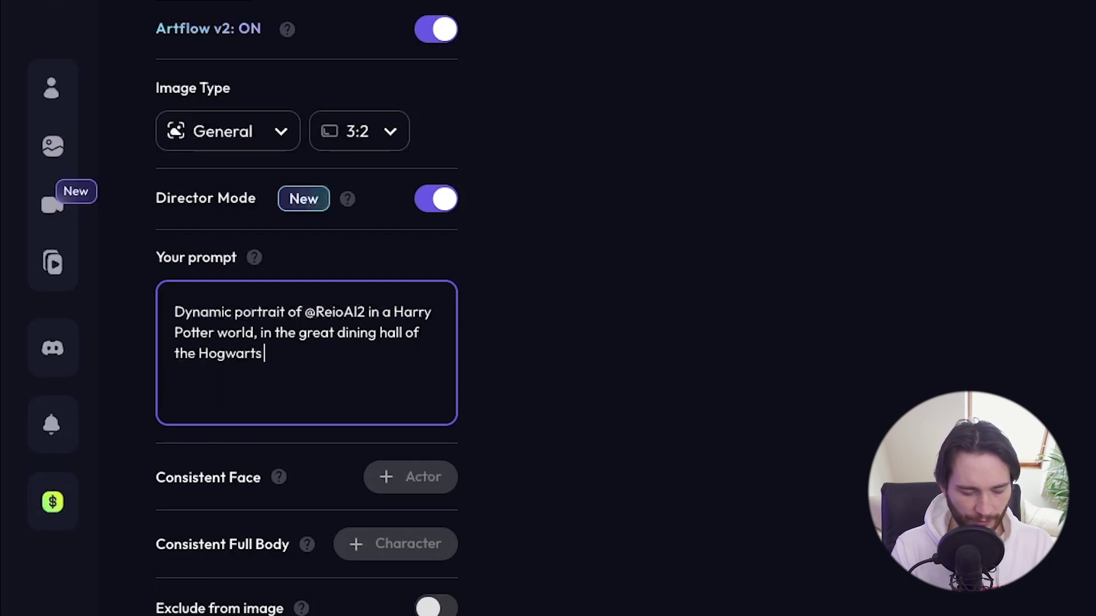
text( school, wearing the)
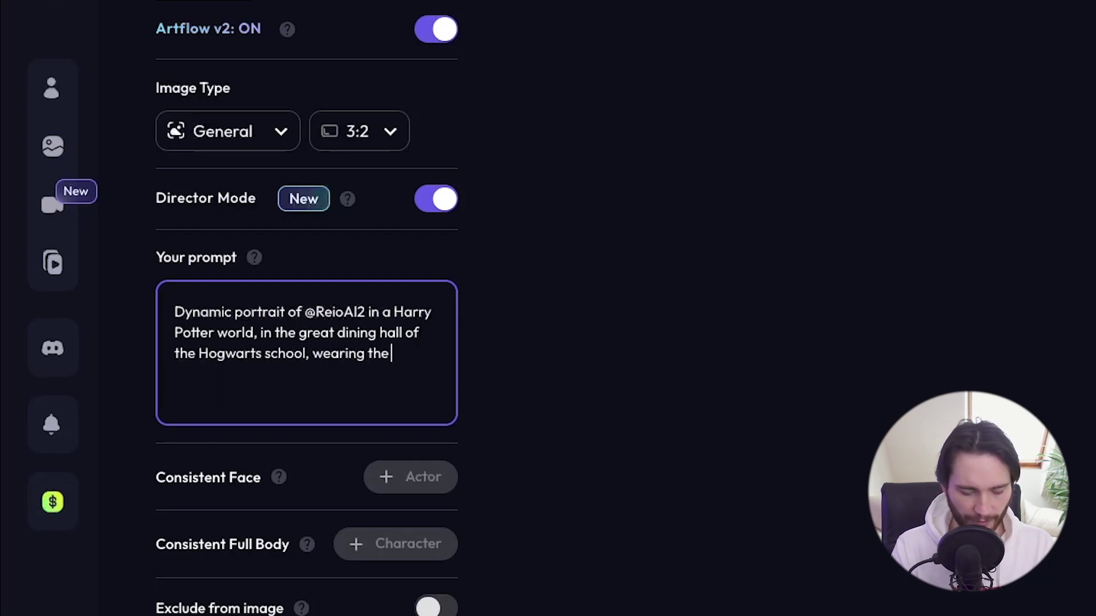
text( sorting hat. Mood)
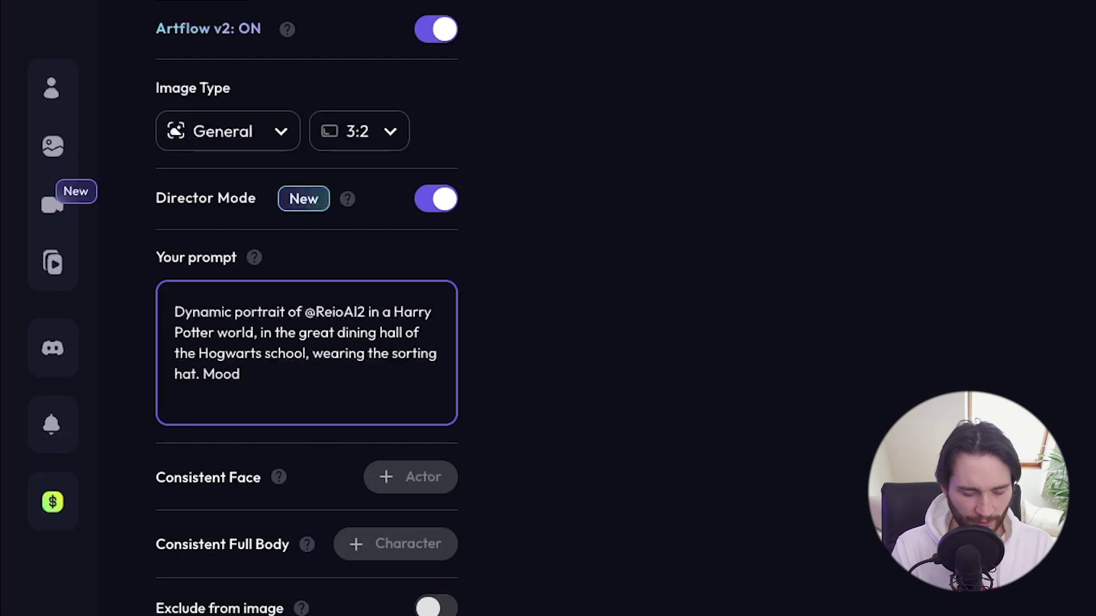
text( is tense and worried)
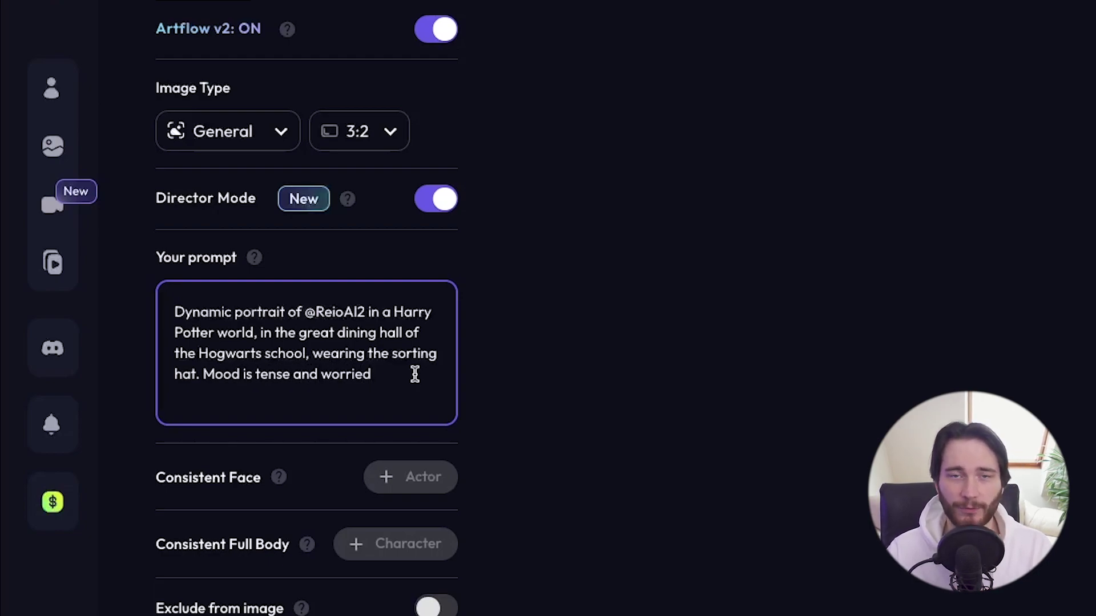
scroll(415, 374, down, 3)
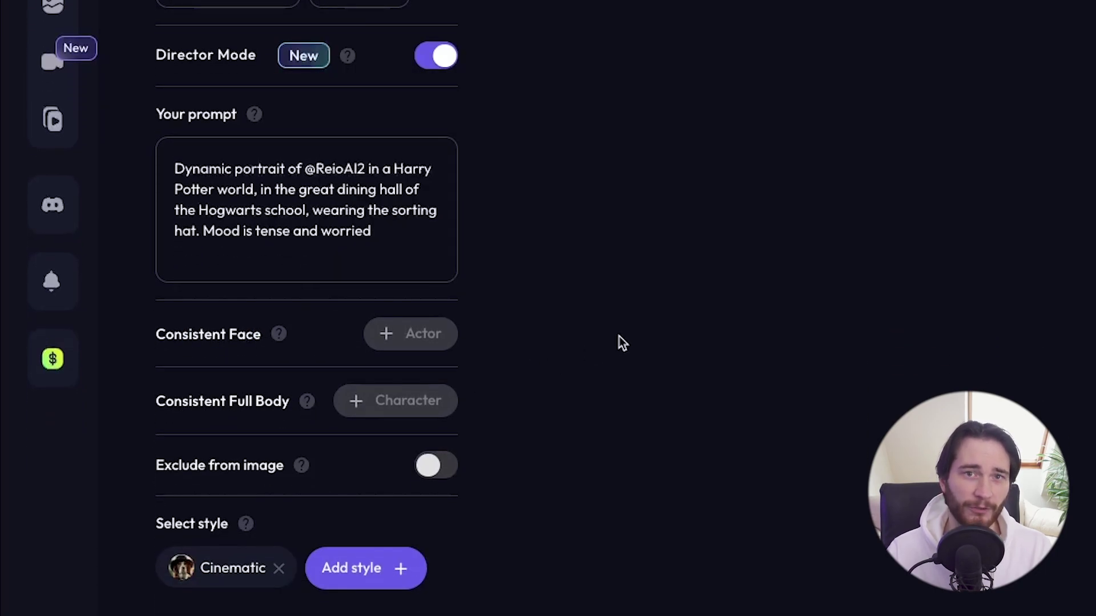
drag(171, 465, 279, 467)
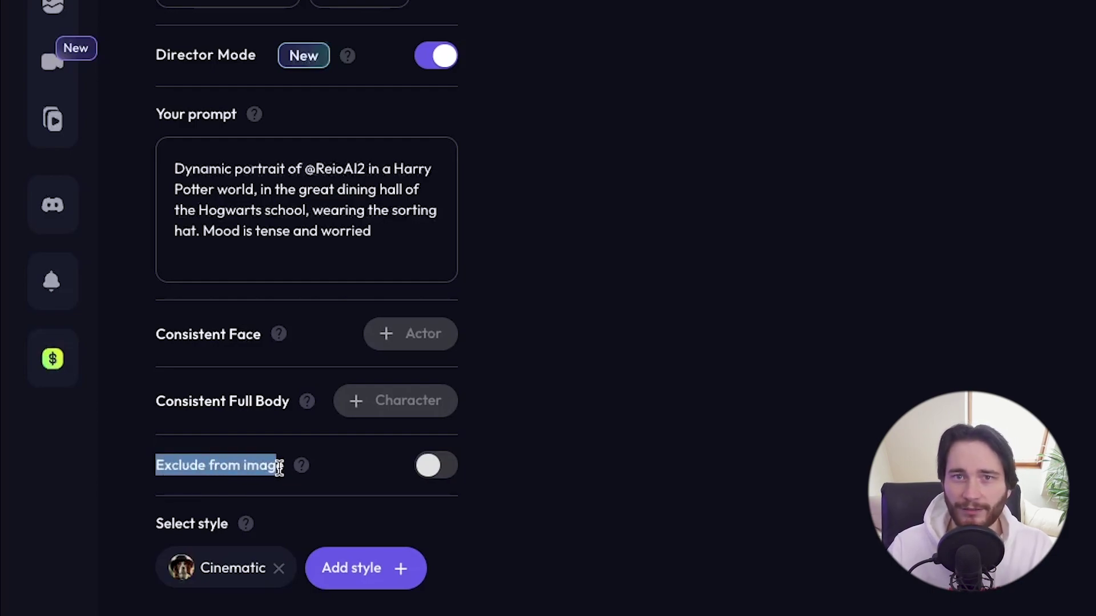
drag(279, 467, 286, 467)
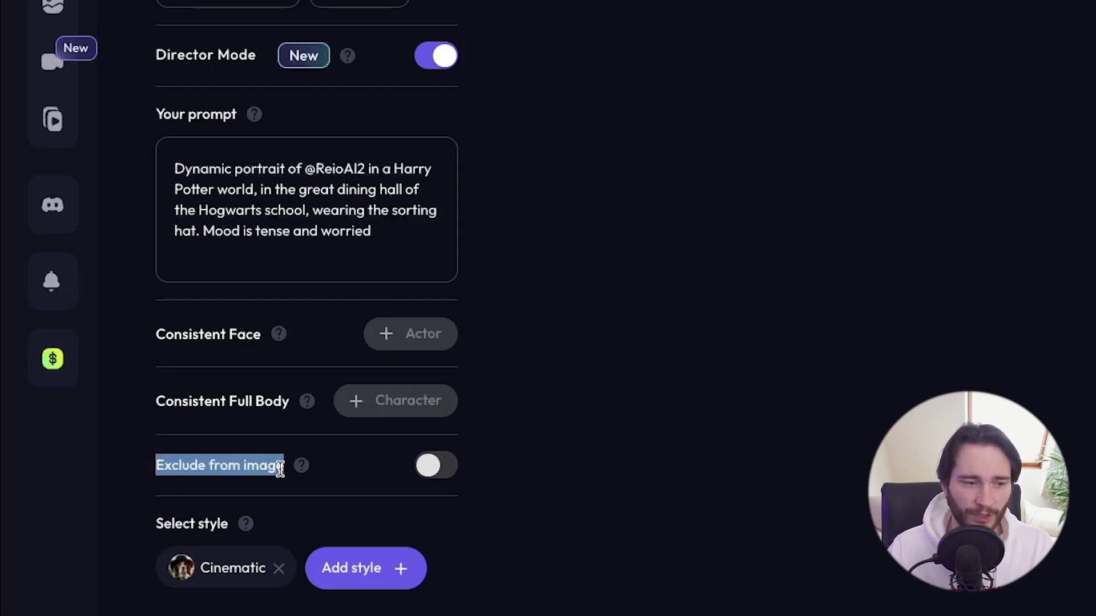
click(570, 463)
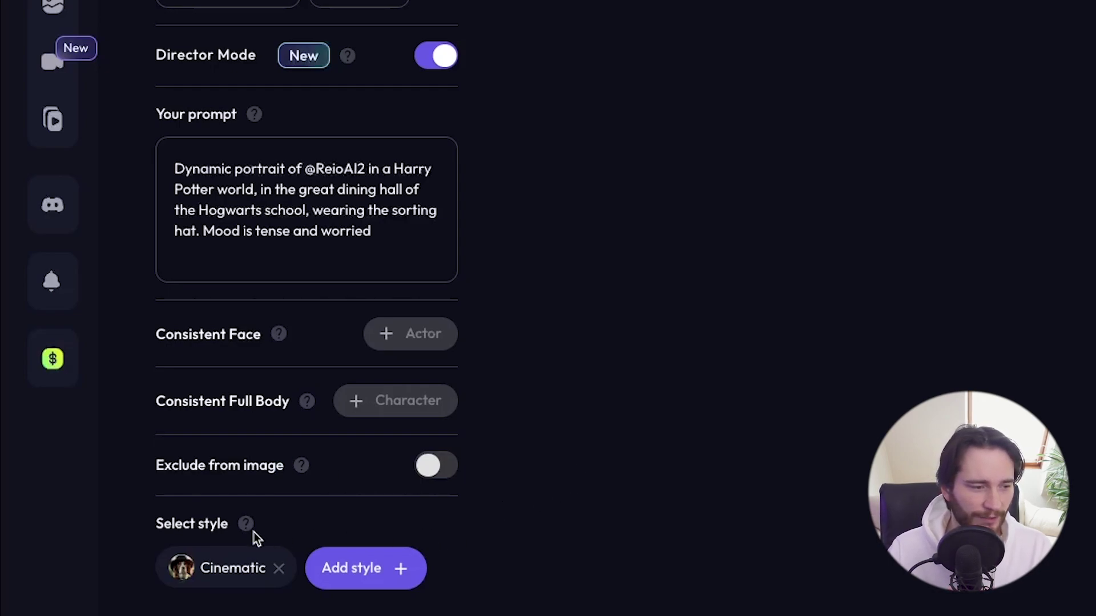
Browse the available image styles and add the Horror style alongside Cinematic
scroll(494, 498, down, 3)
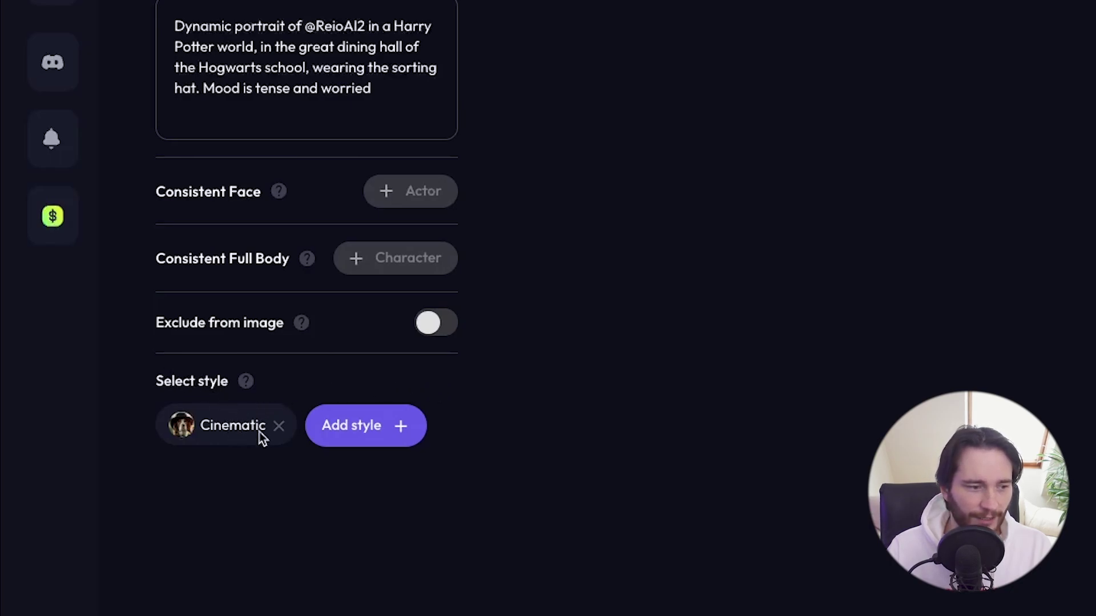
click(388, 438)
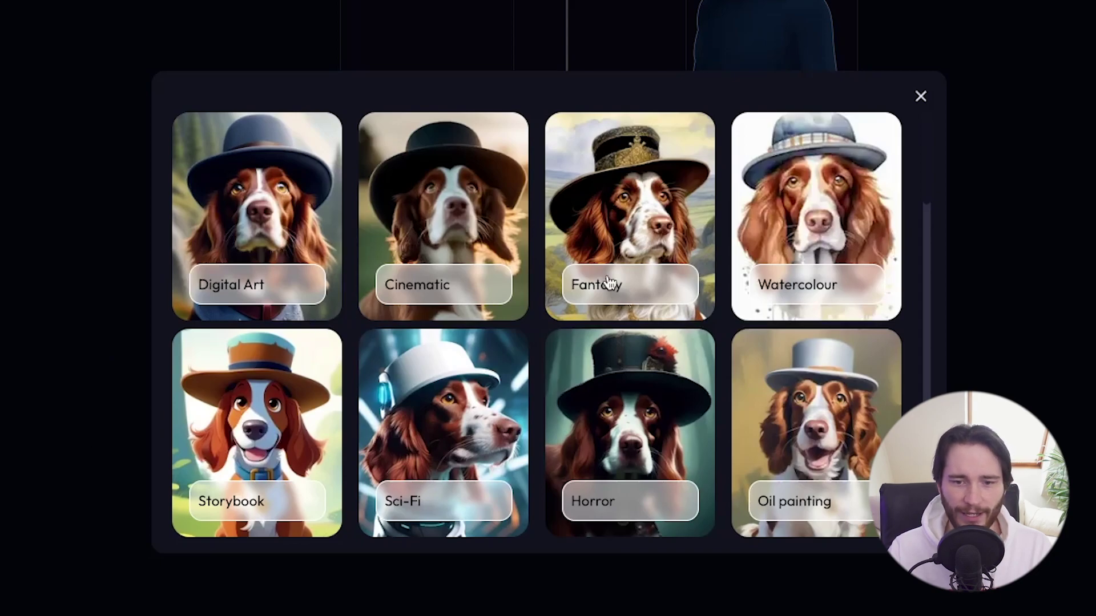
scroll(696, 319, down, 2)
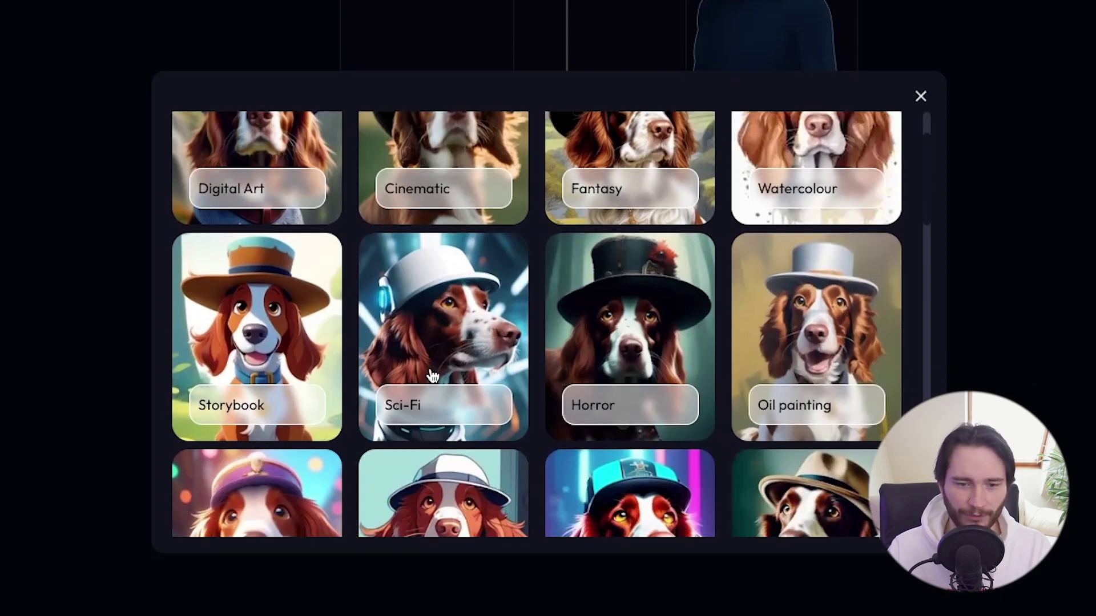
scroll(440, 411, up, 2)
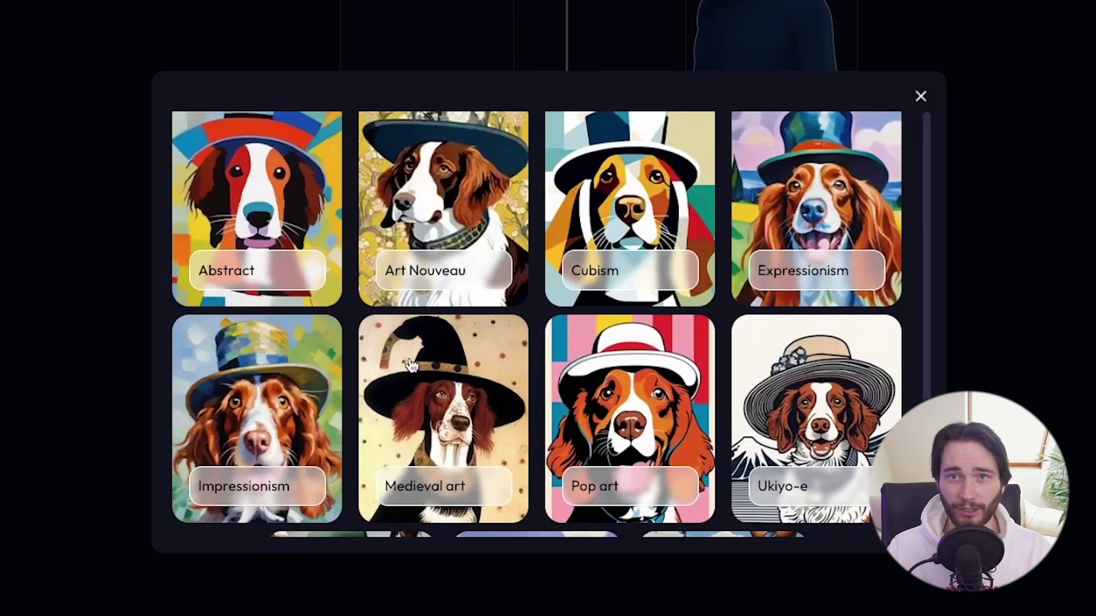
scroll(721, 360, down, 1)
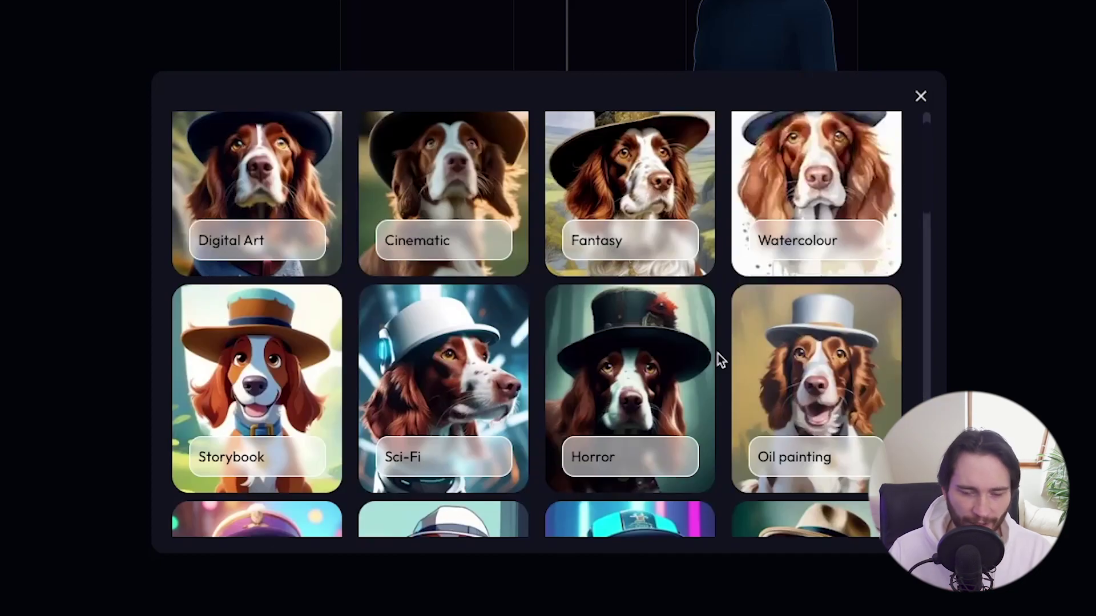
mouse_move(623, 451)
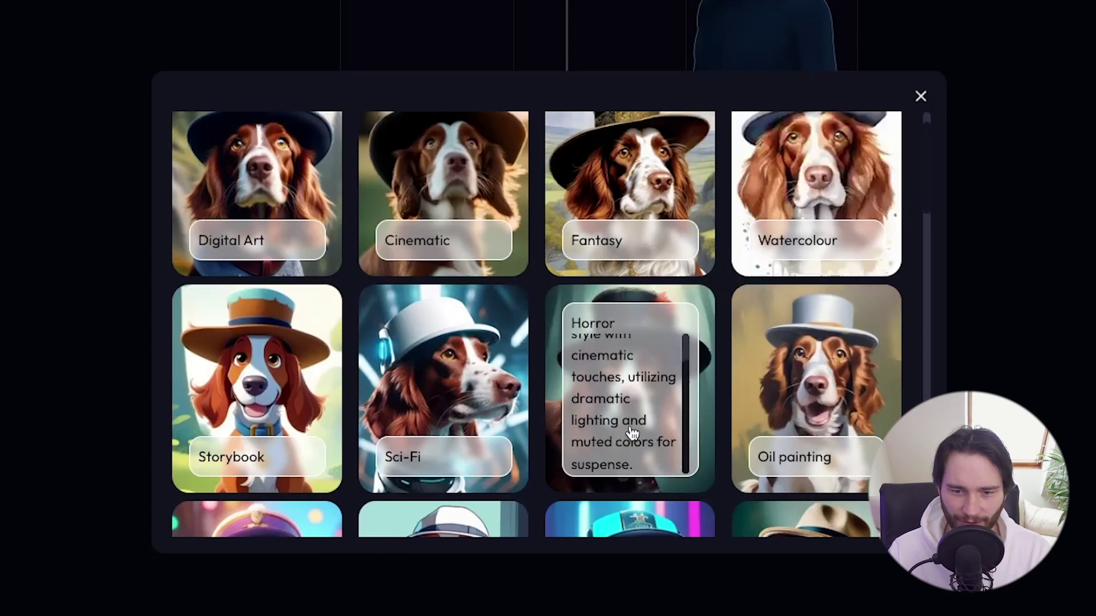
click(621, 437)
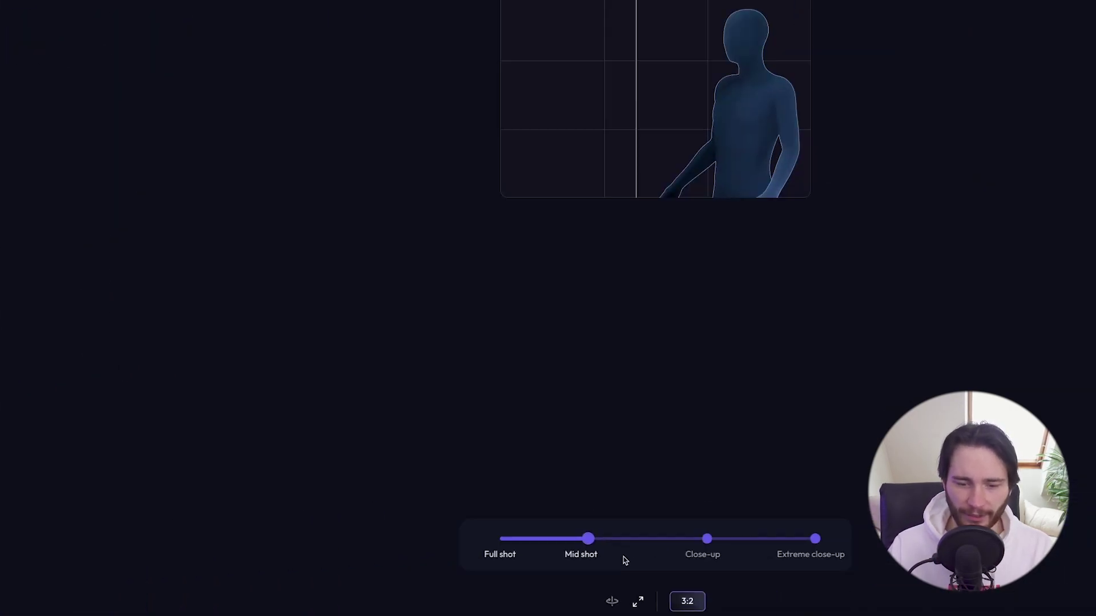
Turn the figure to face straight ahead, place it near the frame's centre and frame it slightly closer than Mid shot
drag(471, 550, 463, 549)
click(500, 602)
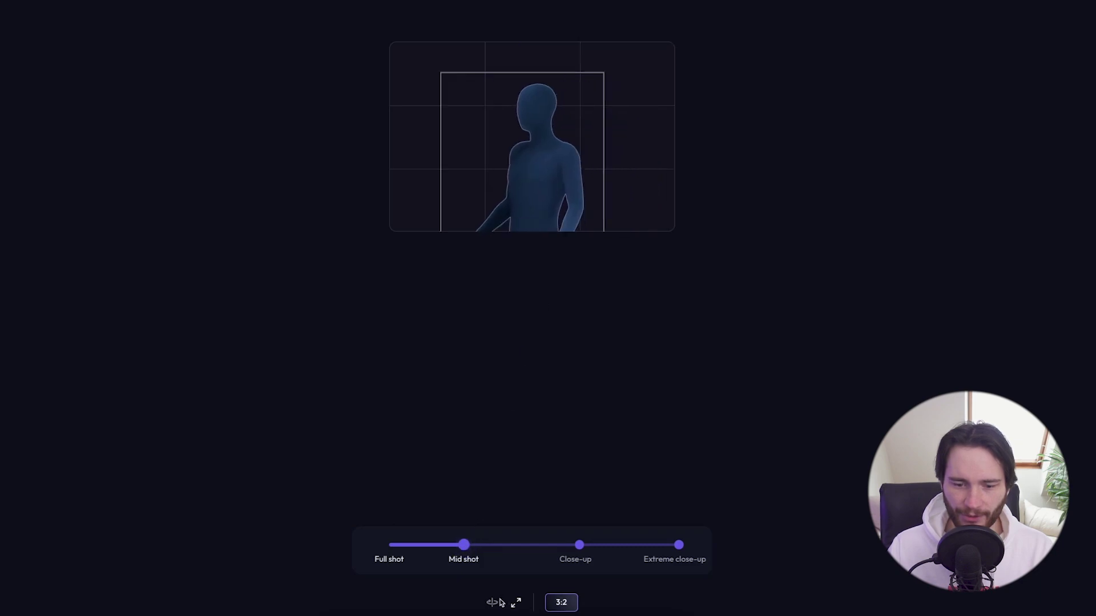
click(493, 604)
click(531, 559)
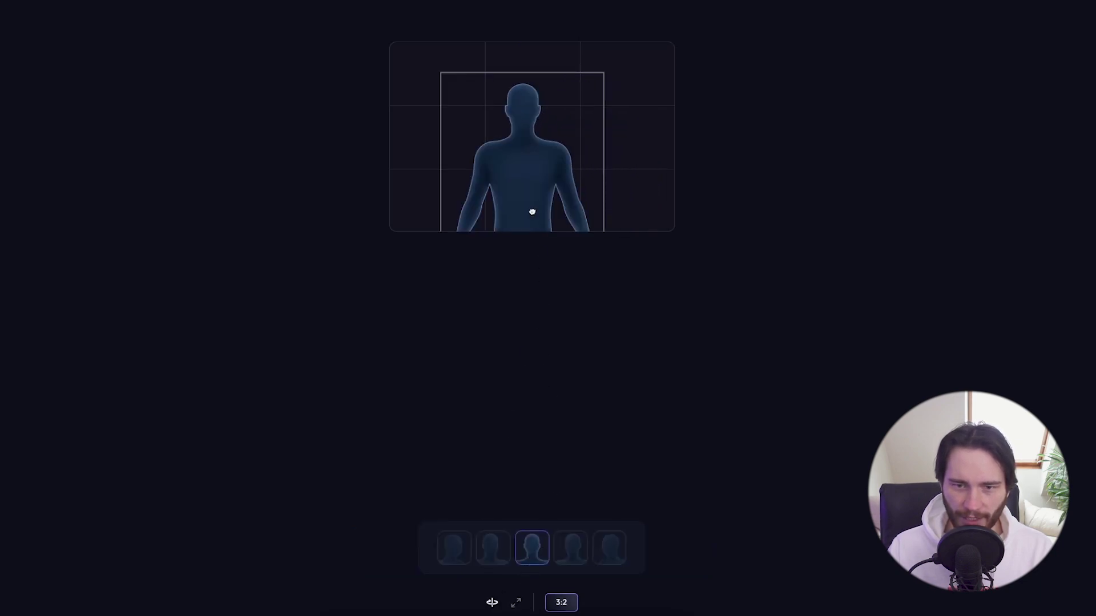
drag(546, 190, 517, 182)
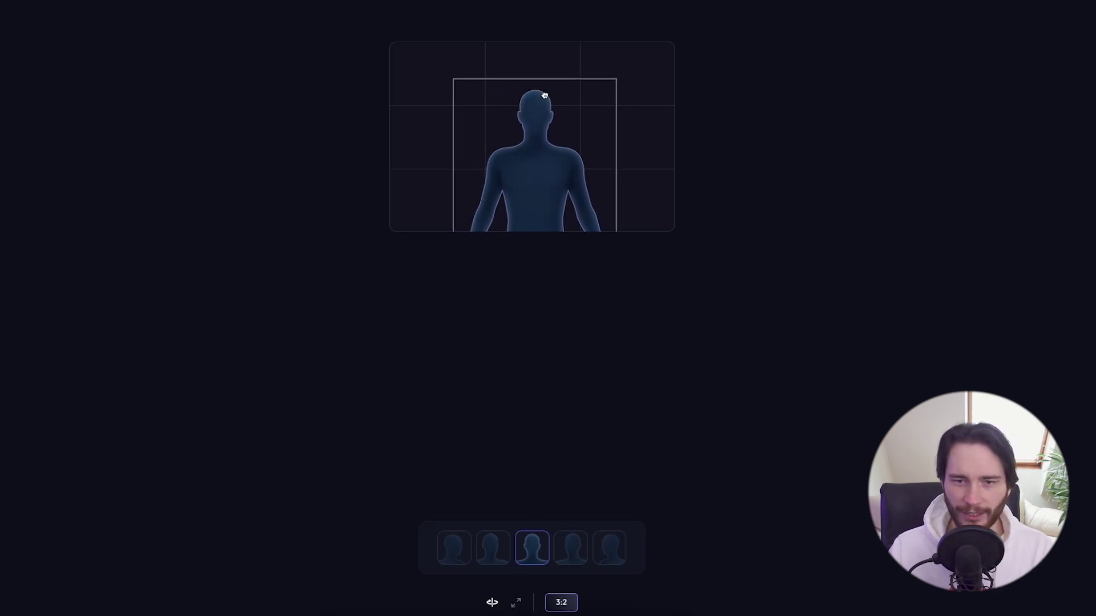
click(516, 602)
drag(463, 545, 491, 545)
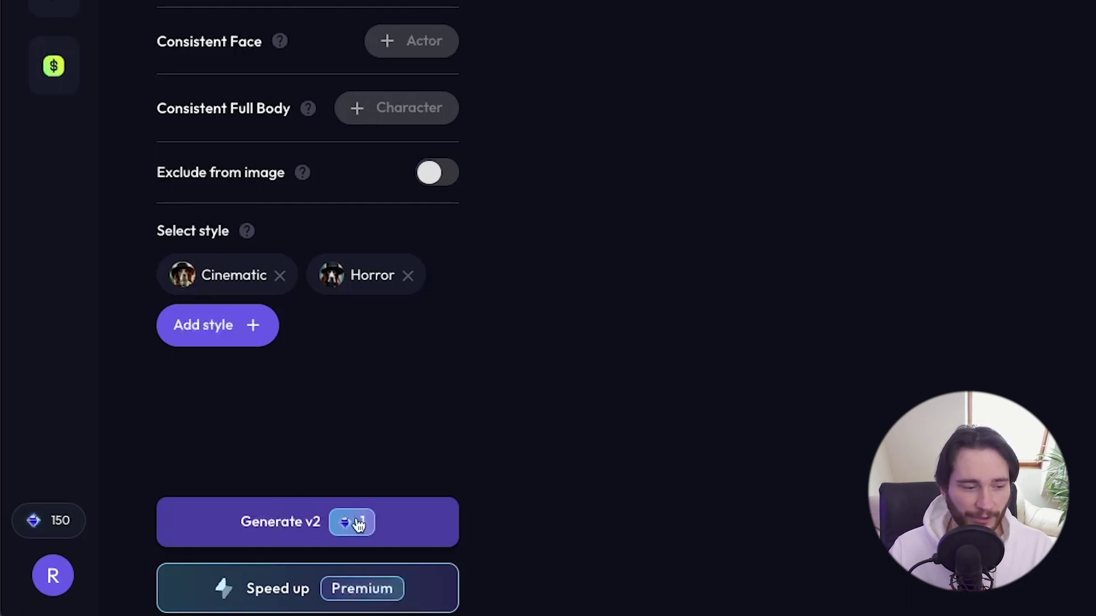
Generate the Hogwarts dining hall images of the actor with Generate v2
mouse_move(44, 528)
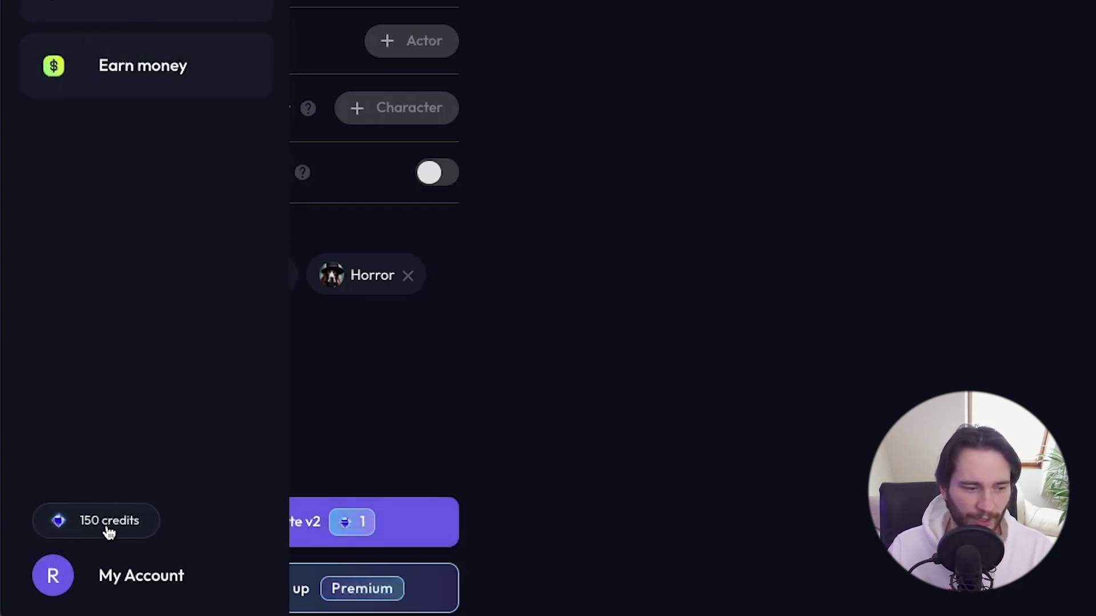
click(306, 528)
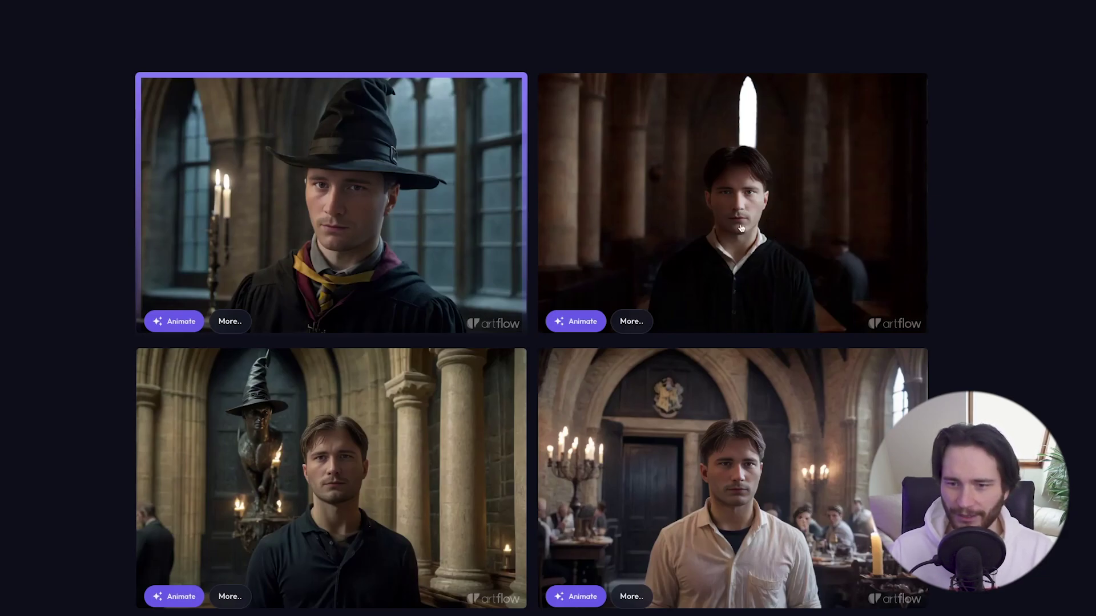
Open the generated portrait in which the actor wears the pointed sorting hat and download it
click(415, 196)
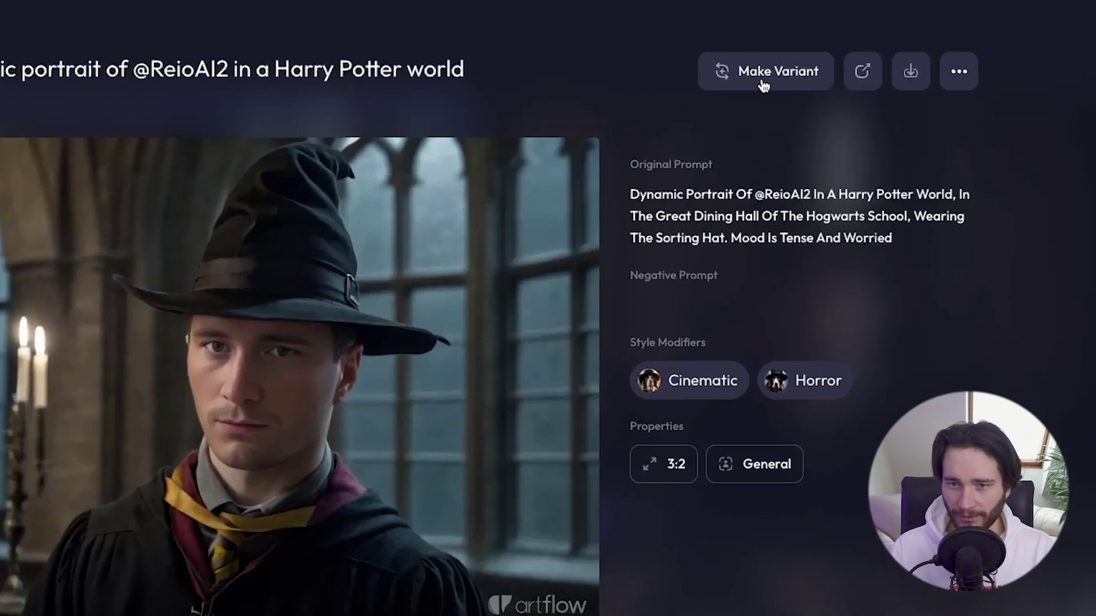
click(862, 71)
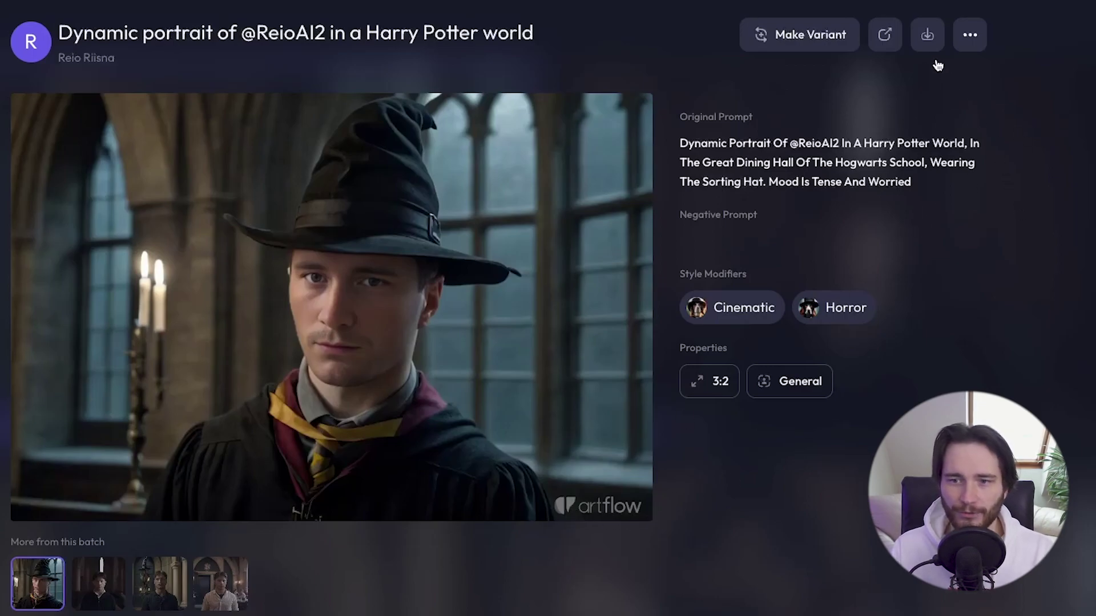
click(927, 36)
scroll(343, 80, down, 2)
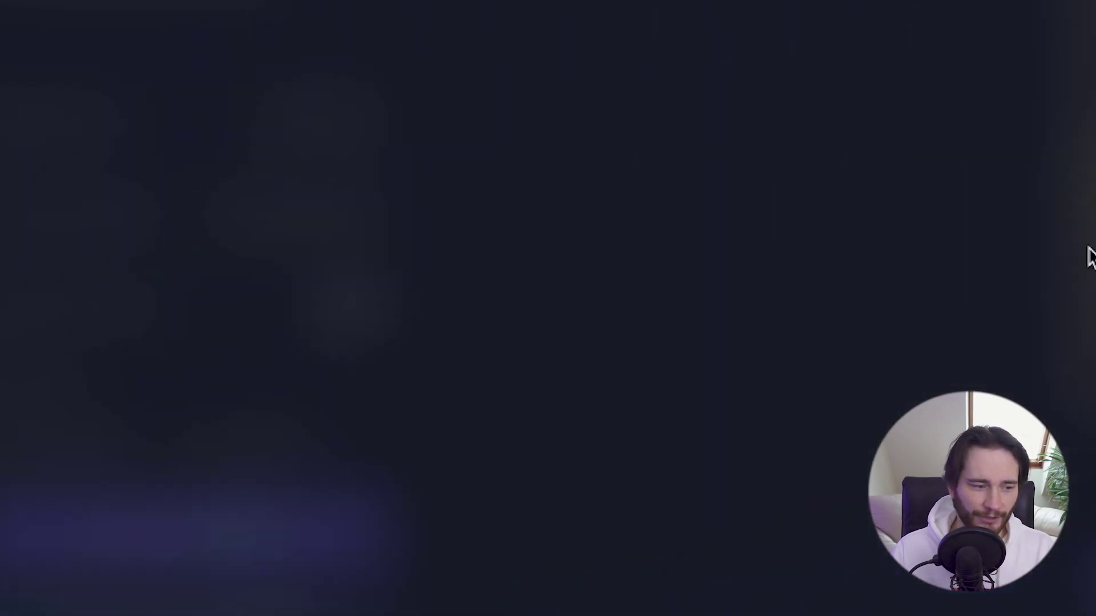
mouse_move(146, 472)
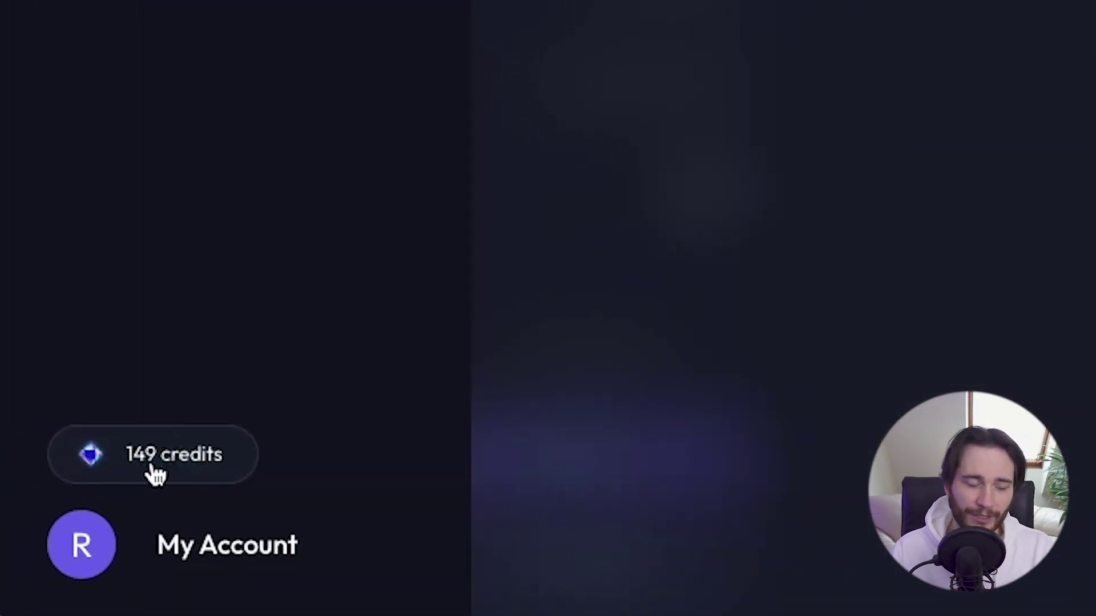